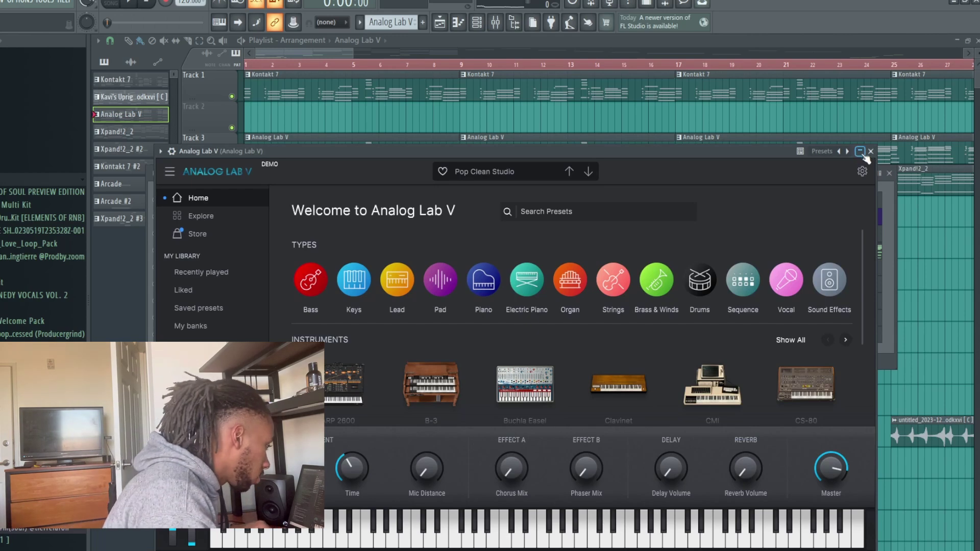
# Open the Analog Lab V pattern in the piano roll and play its eight-bar chord progression.
pyautogui.click(438, 252)
pyautogui.press('space')
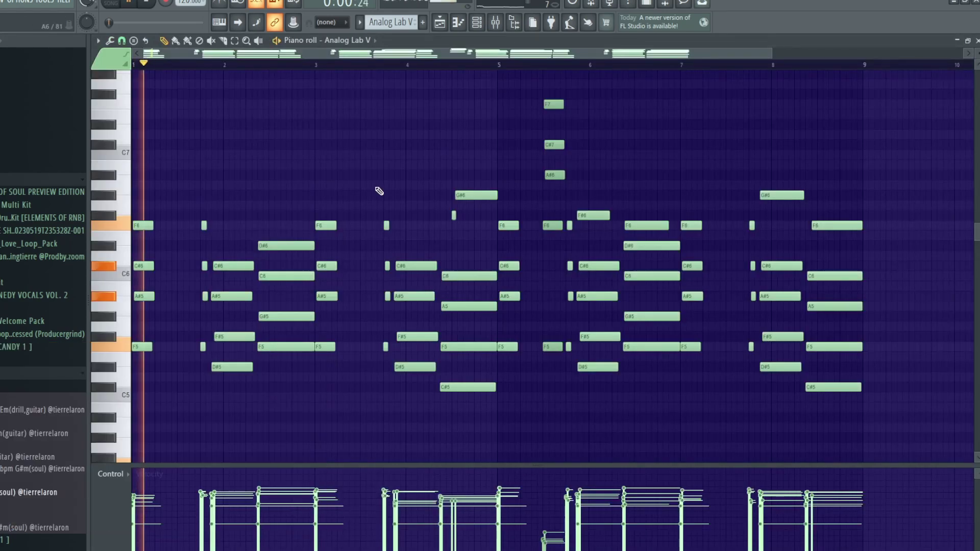
pyautogui.scroll(-1, 459, 179)
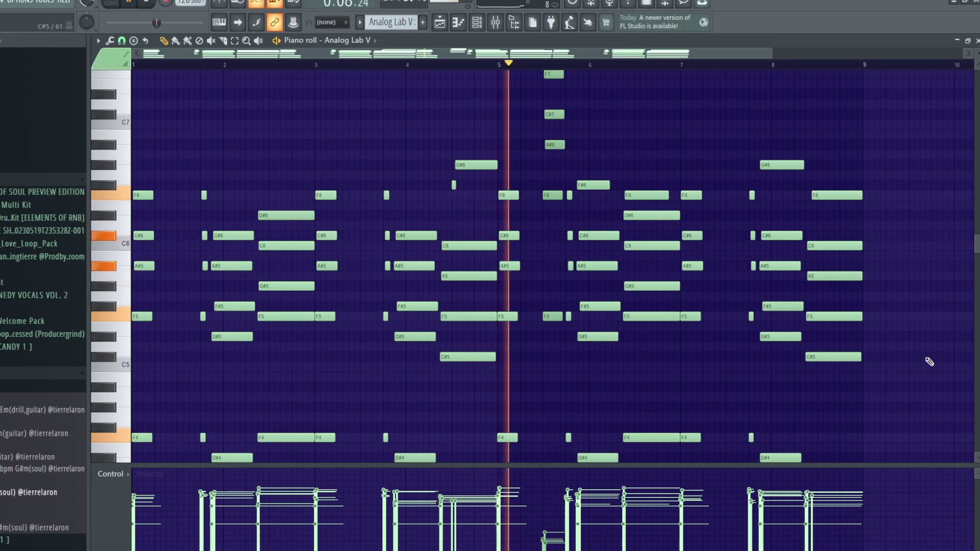
pyautogui.scroll(3, 962, 388)
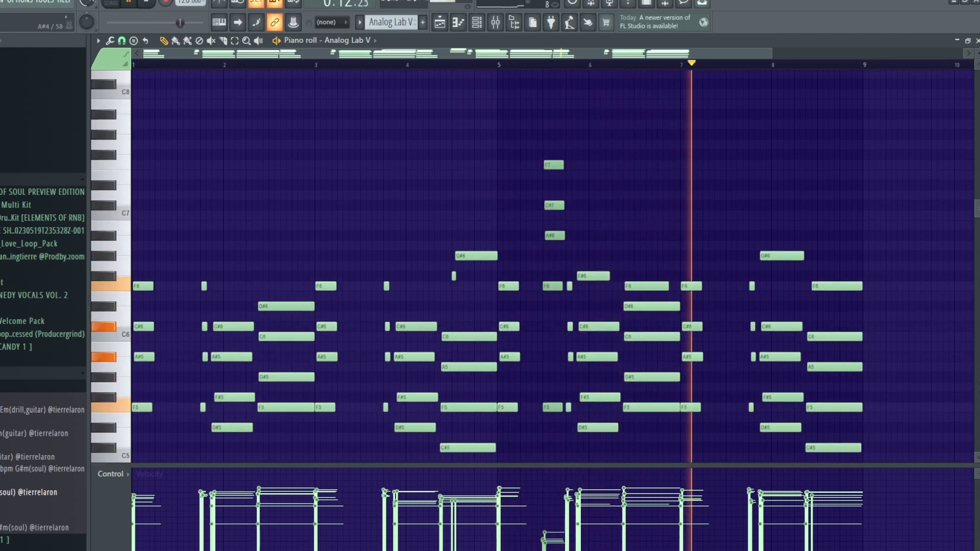
pyautogui.scroll(-3, 552, 266)
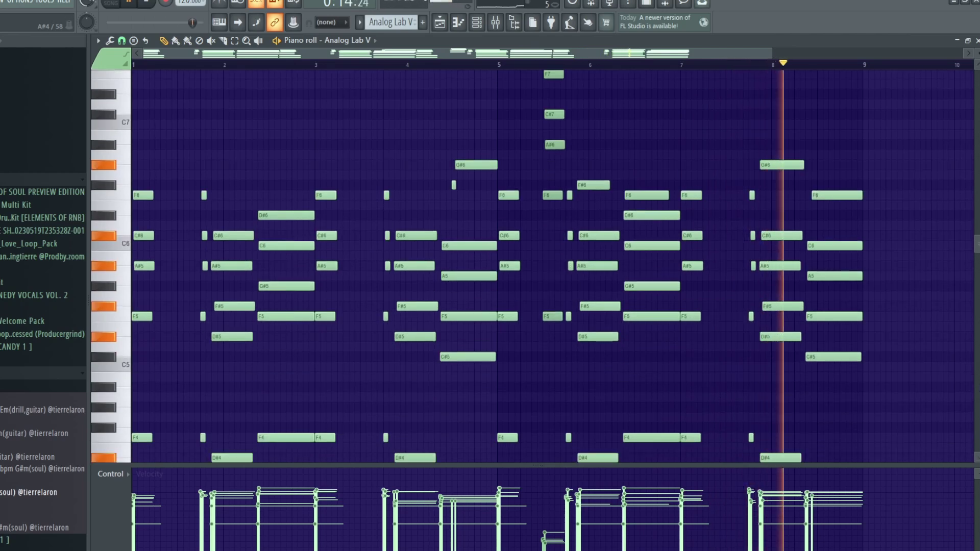
pyautogui.press('space')
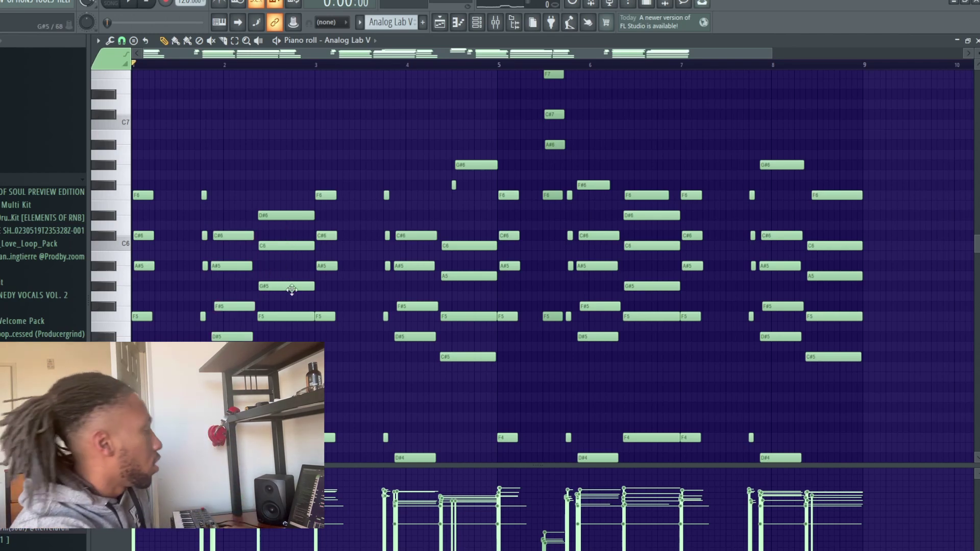
# Highlight the opening chords, clear the selection, and audition the progression around bars 4 to 6.
pyautogui.moveTo(281, 189); pyautogui.dragTo(301, 347)
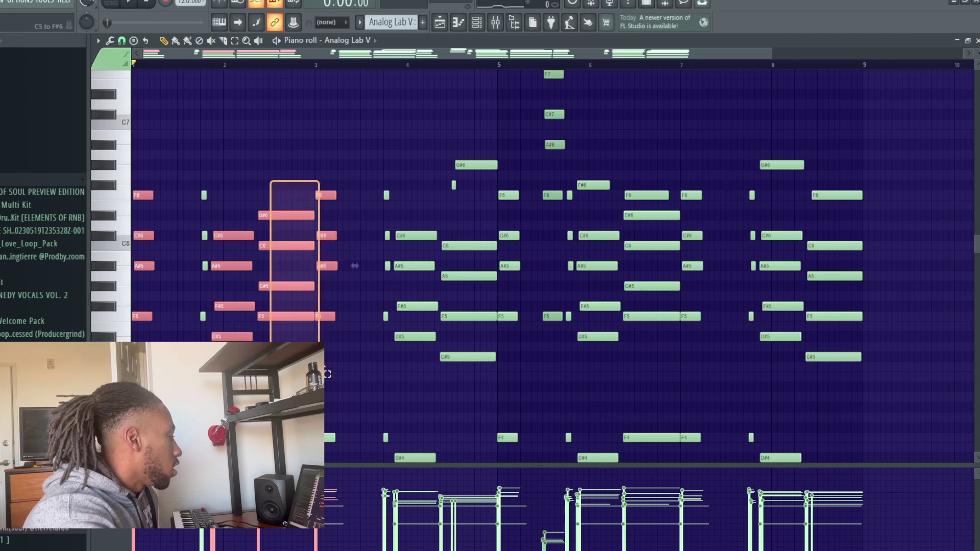
pyautogui.click(217, 147)
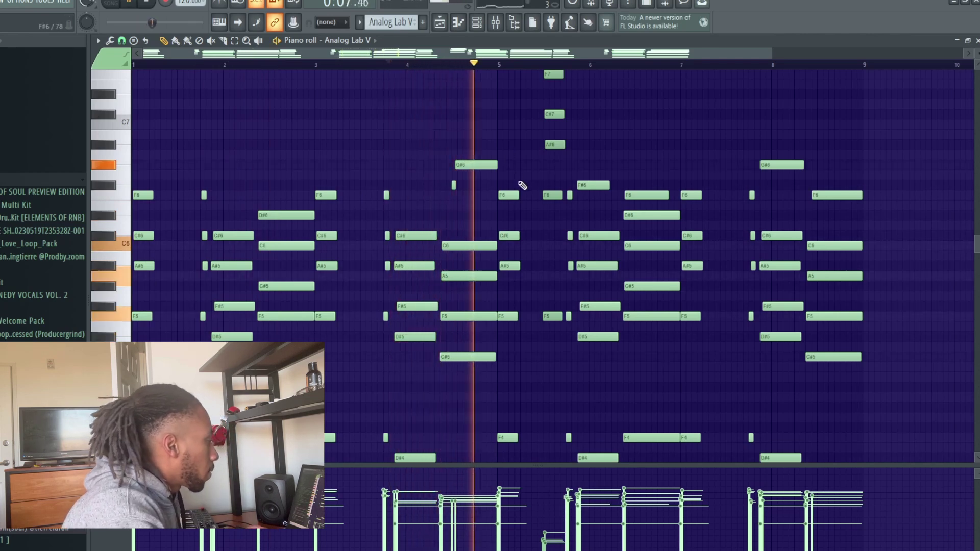
pyautogui.press('space')
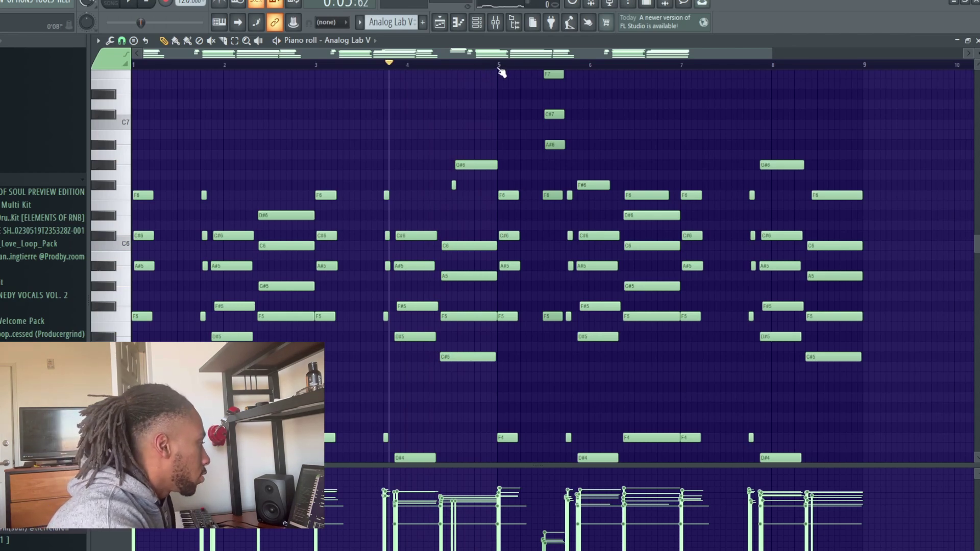
pyautogui.scroll(3, 598, 220)
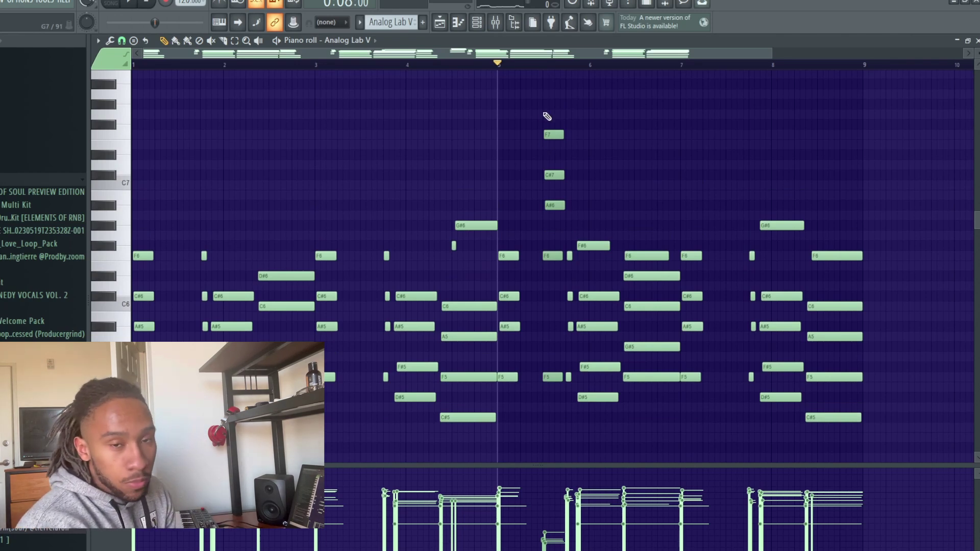
pyautogui.press('space')
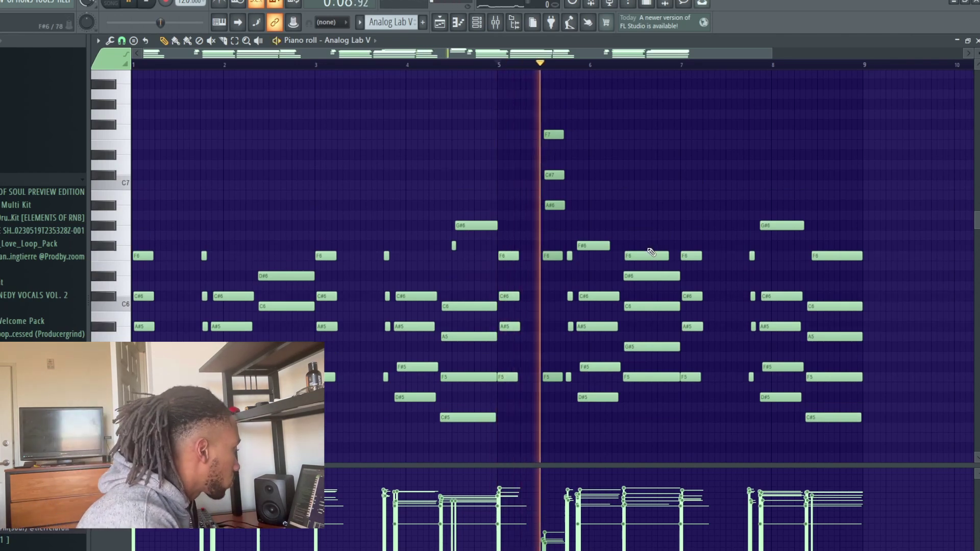
pyautogui.press('space')
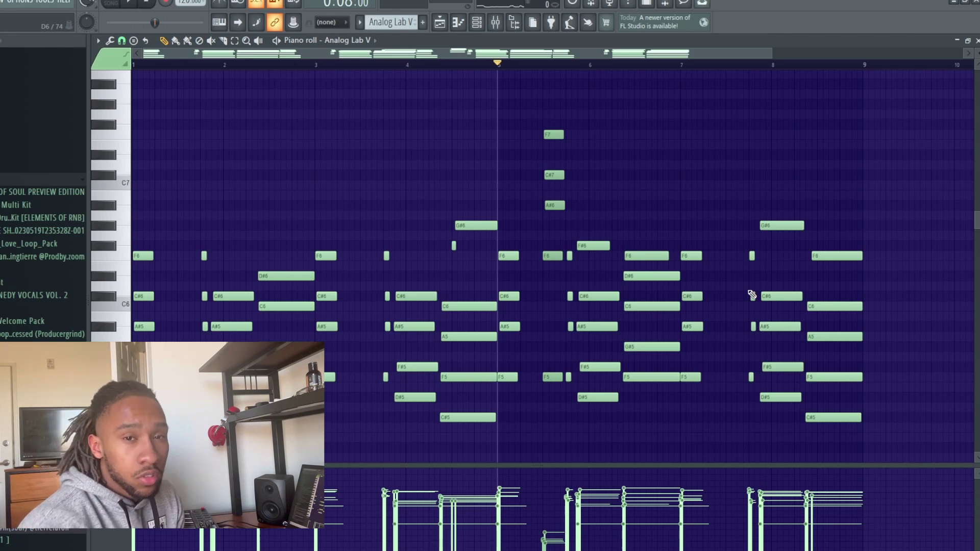
# Draw a G5–A#5–D6–G6 chord at bar 9 with a short repeat and an F5–A5–C6–F6 chord, and audition them.
pyautogui.click(582, 324)
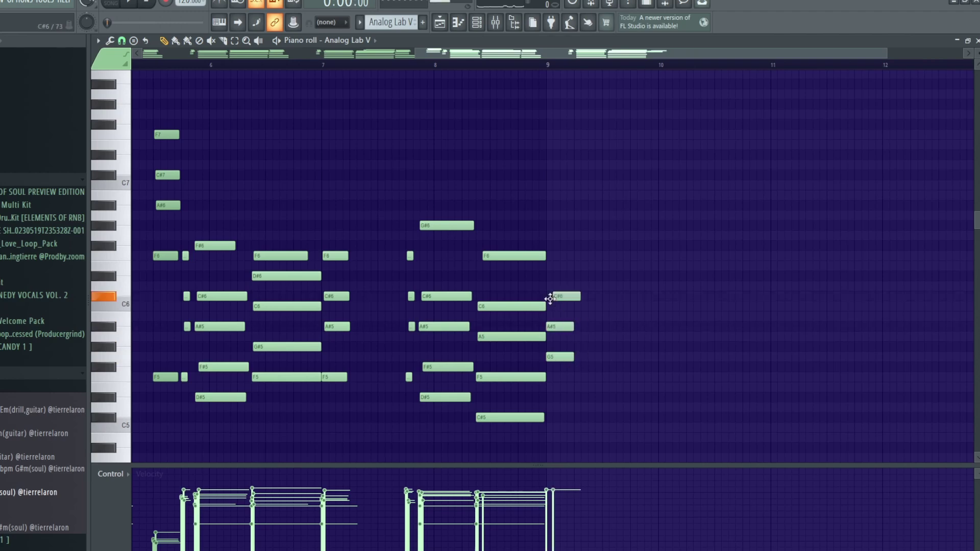
pyautogui.click(550, 235)
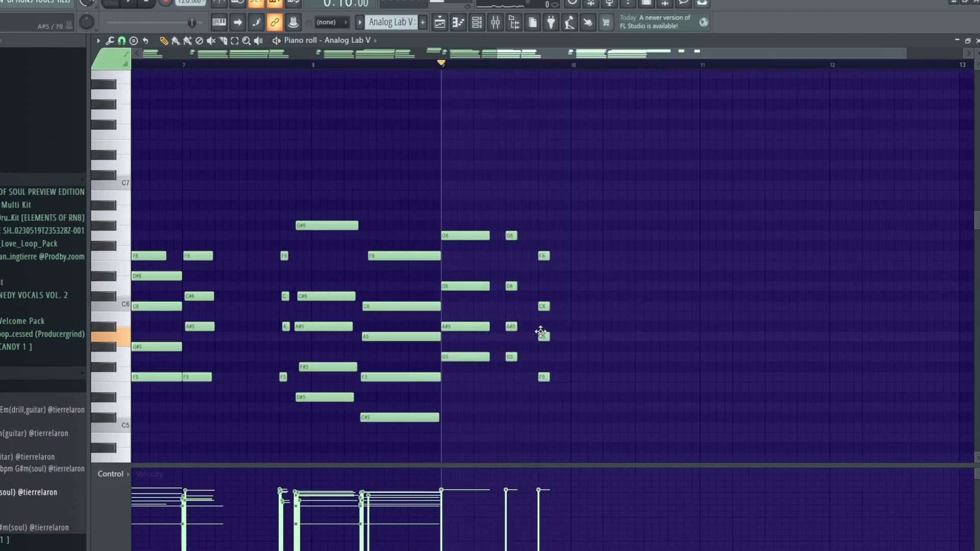
pyautogui.press('space')
pyautogui.press('space')
pyautogui.press('space')
# Lengthen the F5–A5–C6–F6 chord and add a short D#5–G5–A#5–D6 chord before bar 11 and D5–F5–A5–C6 at bar 11.
pyautogui.moveTo(549, 261); pyautogui.dragTo(602, 384)
pyautogui.press('space')
pyautogui.press('space')
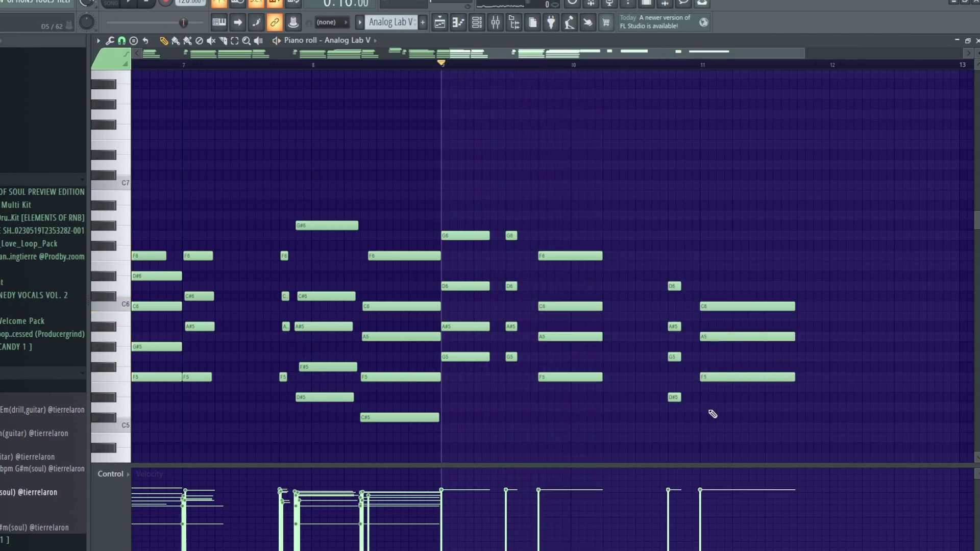
pyautogui.click(675, 397)
pyautogui.moveTo(705, 418); pyautogui.dragTo(704, 408)
pyautogui.click(674, 394)
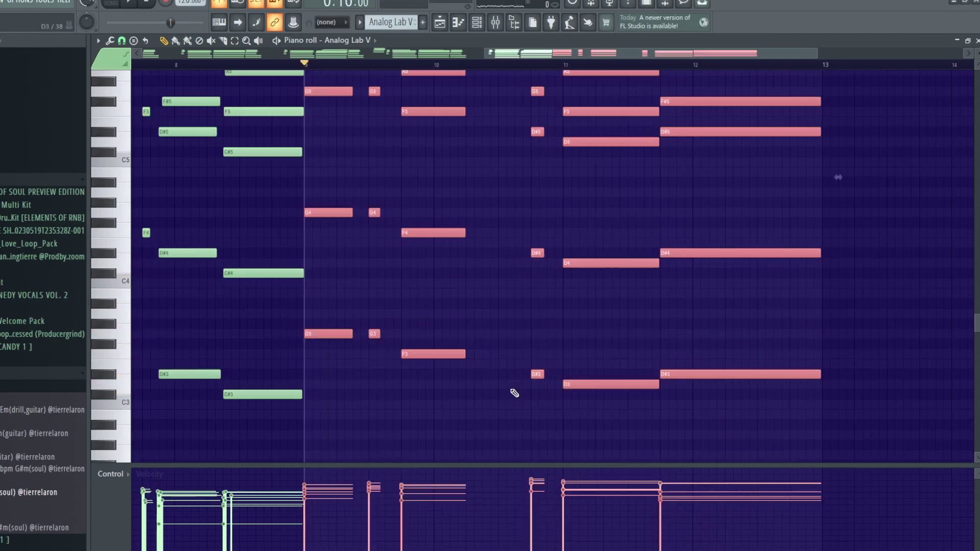
# Play the new chords in bars 9 to 12 and clear the note selection.
pyautogui.press('space')
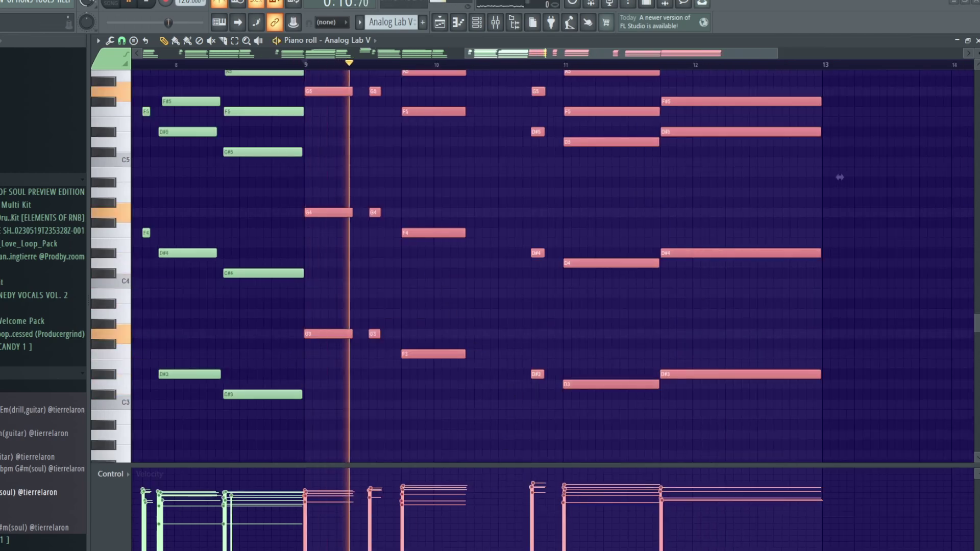
pyautogui.scroll(4, 525, 324)
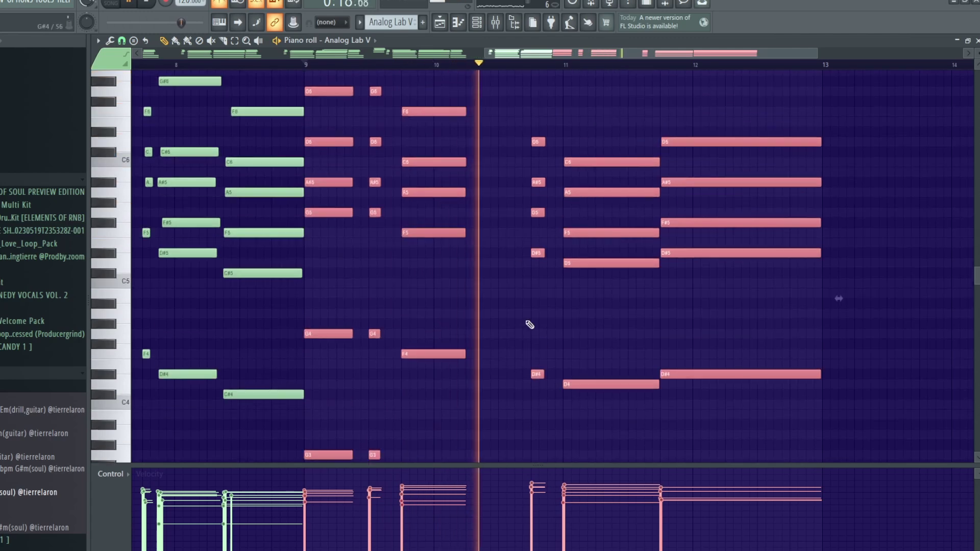
pyautogui.hotkey('ctrl', 'd')
pyautogui.scroll(1, 750, 335)
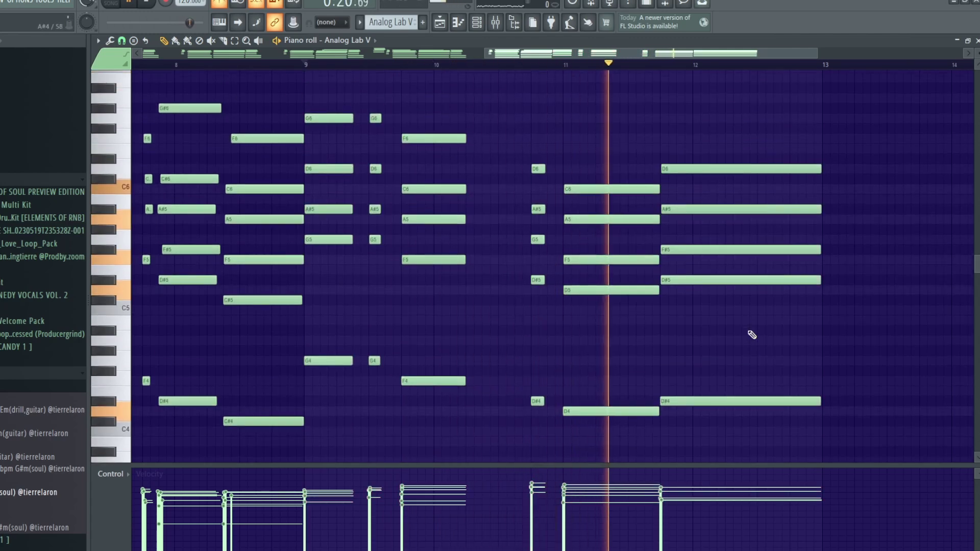
pyautogui.scroll(2, 378, 103)
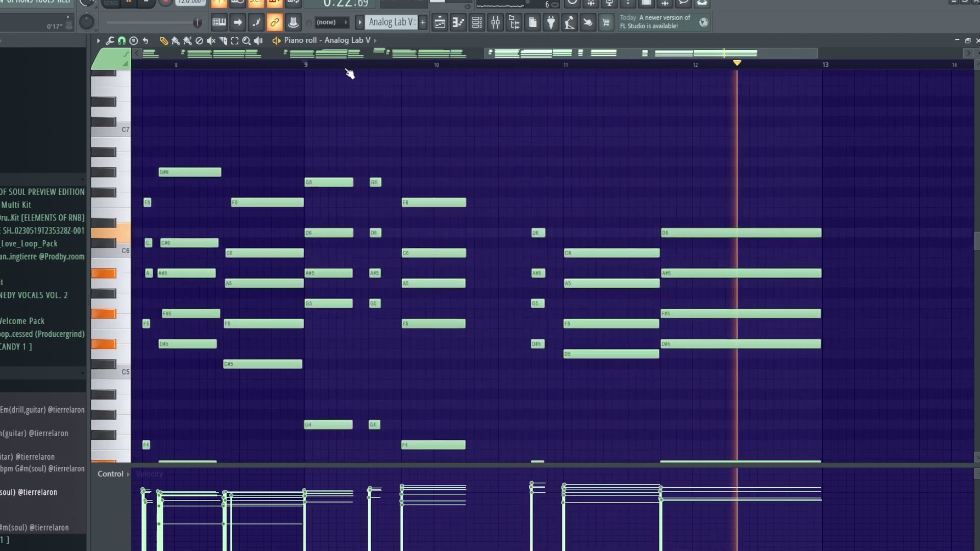
pyautogui.press('space')
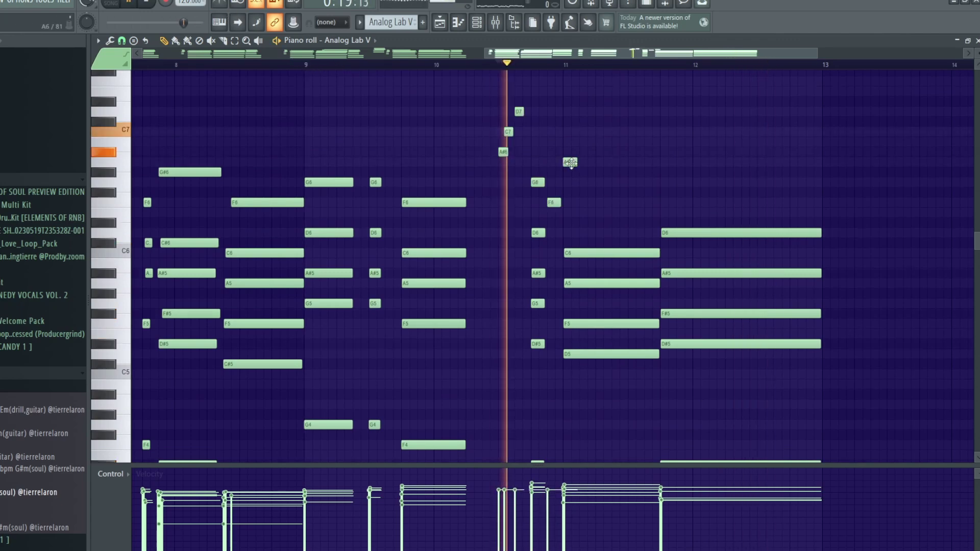
# Add top melody notes over the new chords: F6 before bar 11, a sustained A6 at bar 11, and a long note over the last chord.
pyautogui.click(554, 202)
pyautogui.moveTo(566, 162)
pyautogui.mouseDown()
pyautogui.moveTo(624, 164)
pyautogui.moveTo(662, 193)
pyautogui.mouseUp()
pyautogui.click(662, 192)
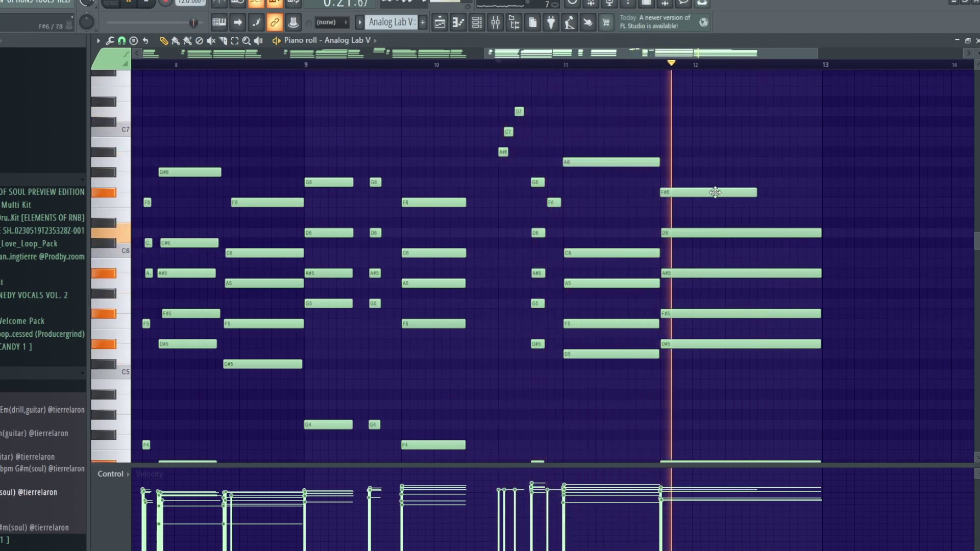
pyautogui.moveTo(726, 195); pyautogui.dragTo(801, 170)
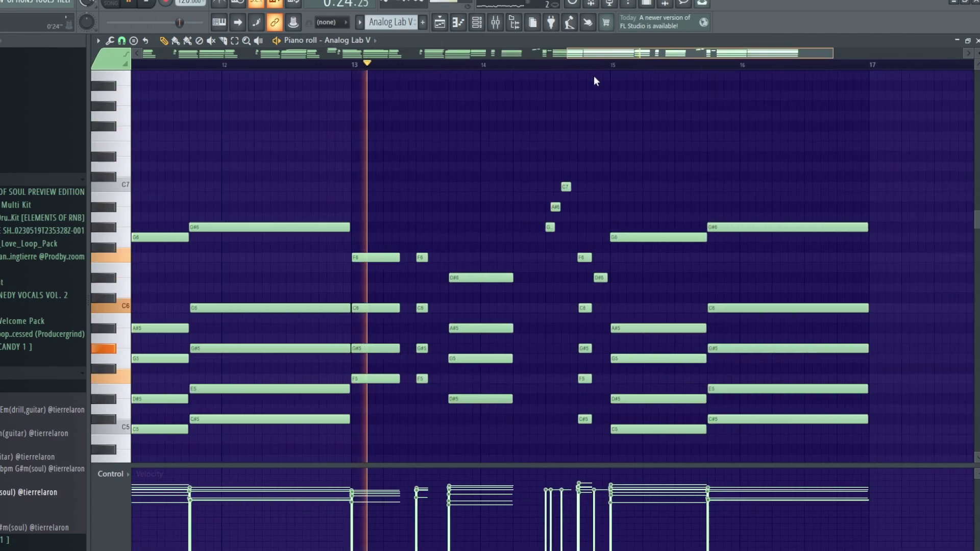
pyautogui.hscroll(2, 553, 131)
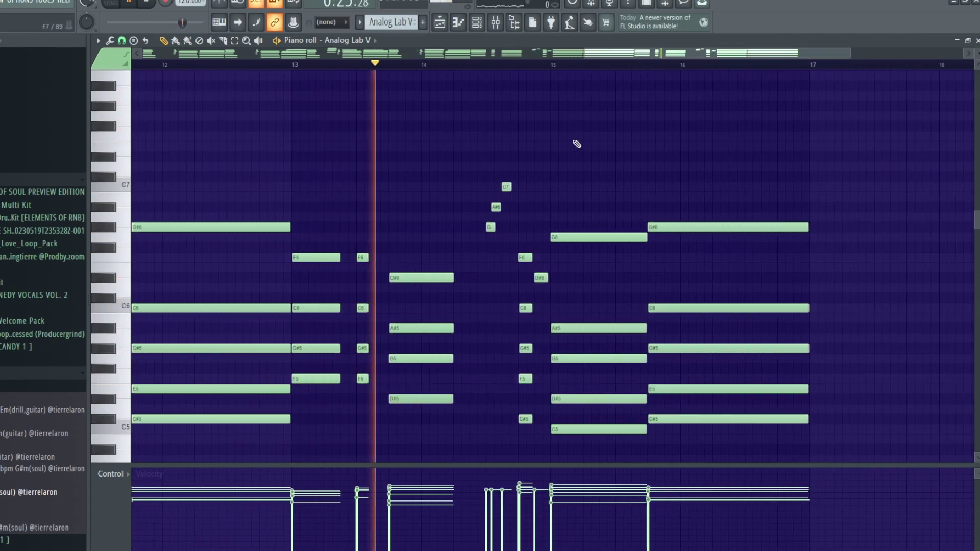
pyautogui.scroll(-2, 582, 146)
pyautogui.moveTo(434, 174); pyautogui.dragTo(435, 322)
pyautogui.scroll(-3, 446, 363)
pyautogui.moveTo(607, 89); pyautogui.dragTo(593, 431)
pyautogui.click(377, 390)
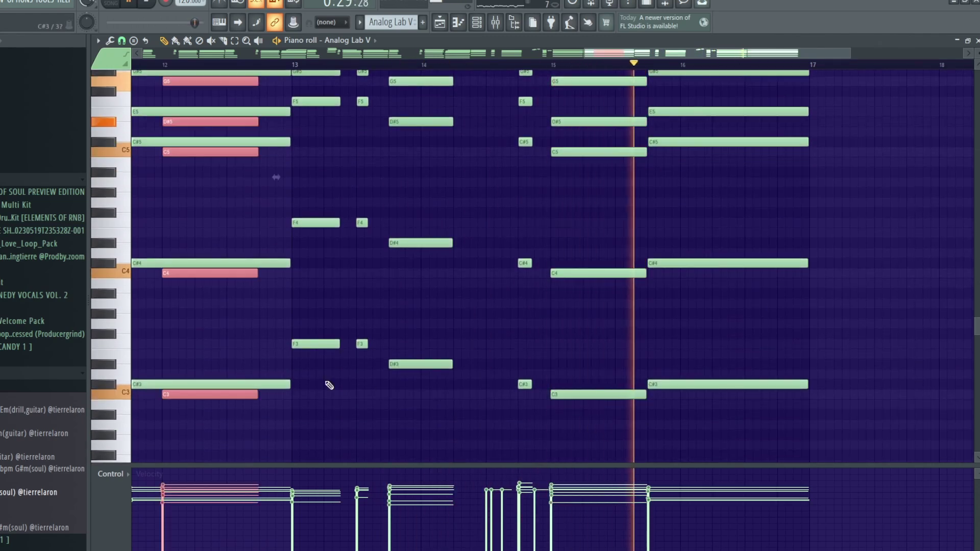
# Add a staggered high F7–G#7–C8–G#8 chord in bar 16, trim it to end at bar 17, and lower its velocity.
pyautogui.moveTo(777, 427); pyautogui.dragTo(792, 114)
pyautogui.scroll(6, 792, 114)
pyautogui.moveTo(707, 319); pyautogui.dragTo(711, 84)
pyautogui.rightClick(708, 311)
pyautogui.moveTo(692, 289); pyautogui.dragTo(731, 74)
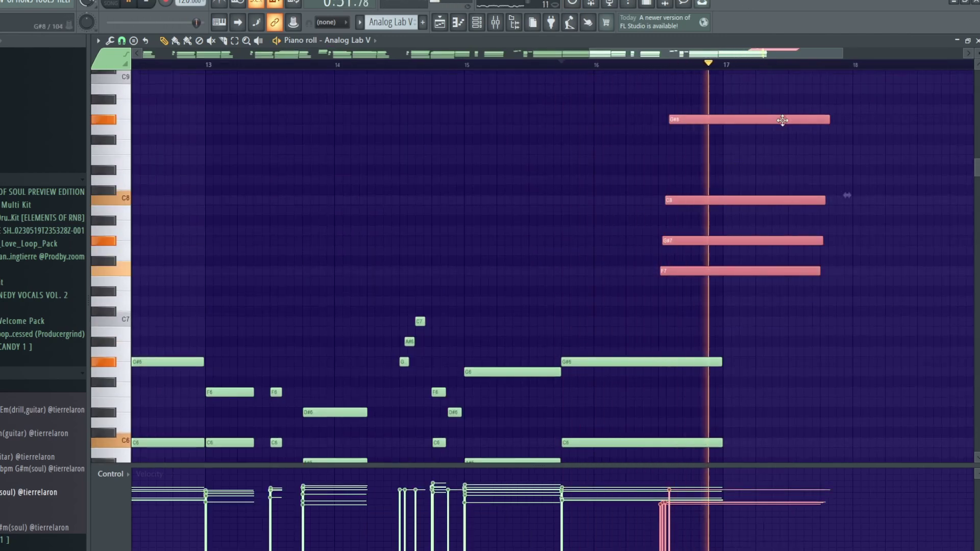
pyautogui.moveTo(829, 121); pyautogui.dragTo(725, 124)
pyautogui.moveTo(669, 490); pyautogui.dragTo(678, 532)
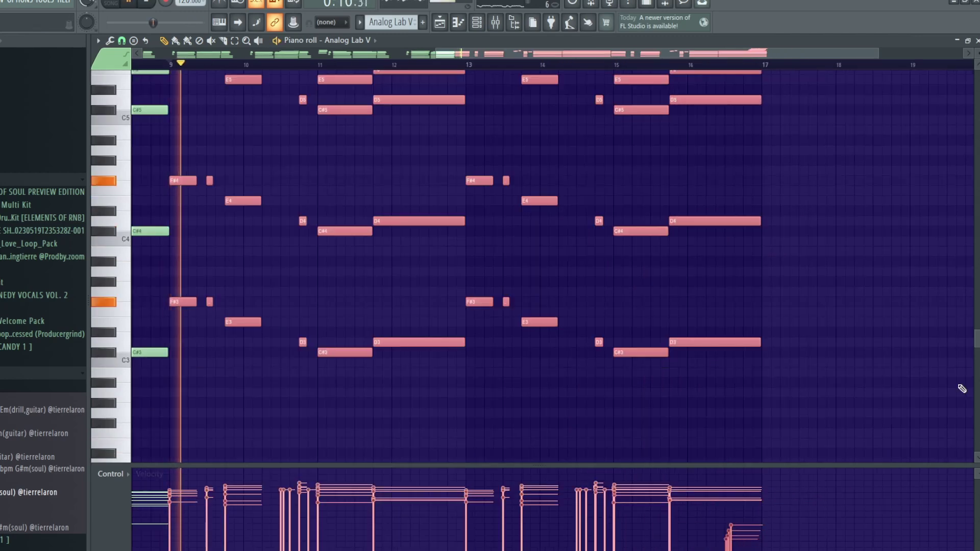
# Play back bars 9 to 16 and examine the transposed chords and melody across all octaves.
pyautogui.scroll(2, 805, 337)
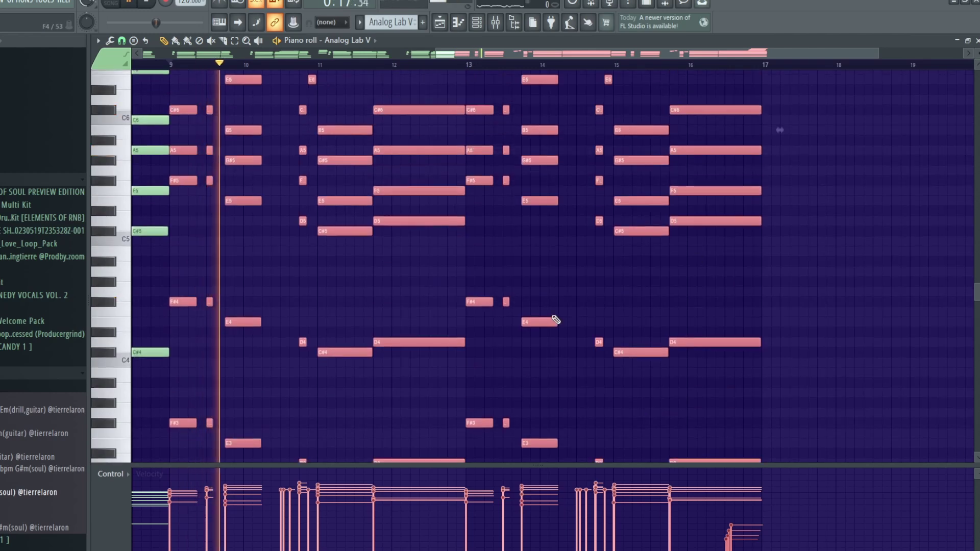
pyautogui.scroll(6, 560, 325)
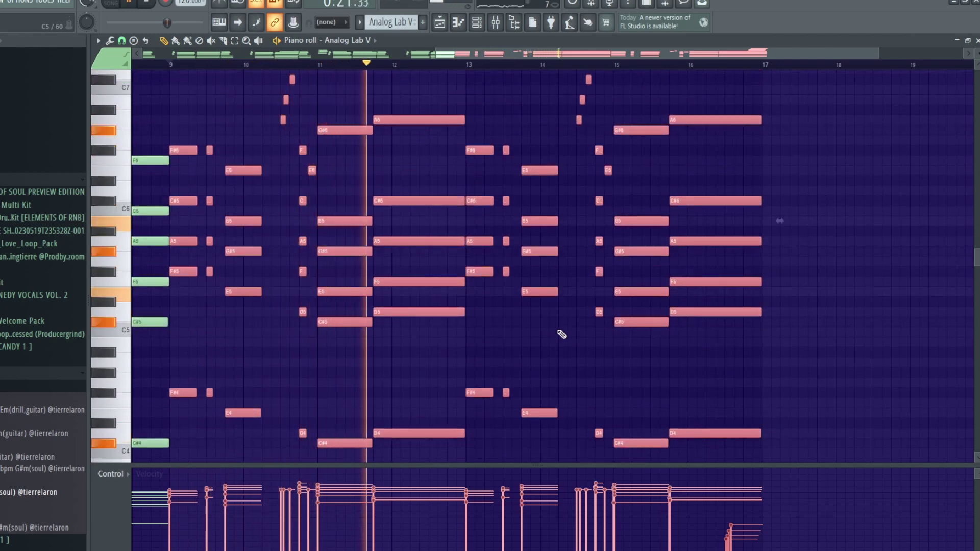
pyautogui.scroll(2, 600, 354)
pyautogui.scroll(1, 599, 353)
pyautogui.scroll(-3, 596, 350)
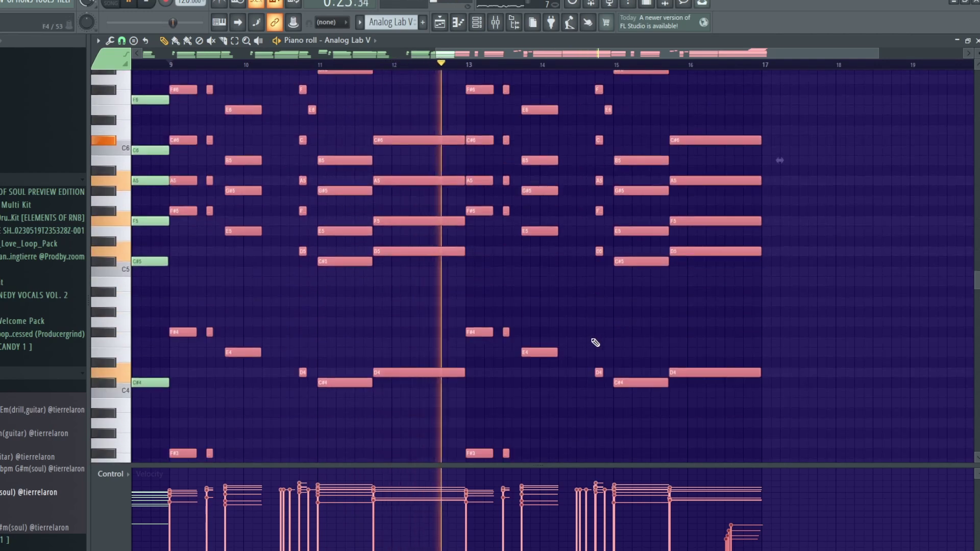
pyautogui.scroll(4, 596, 344)
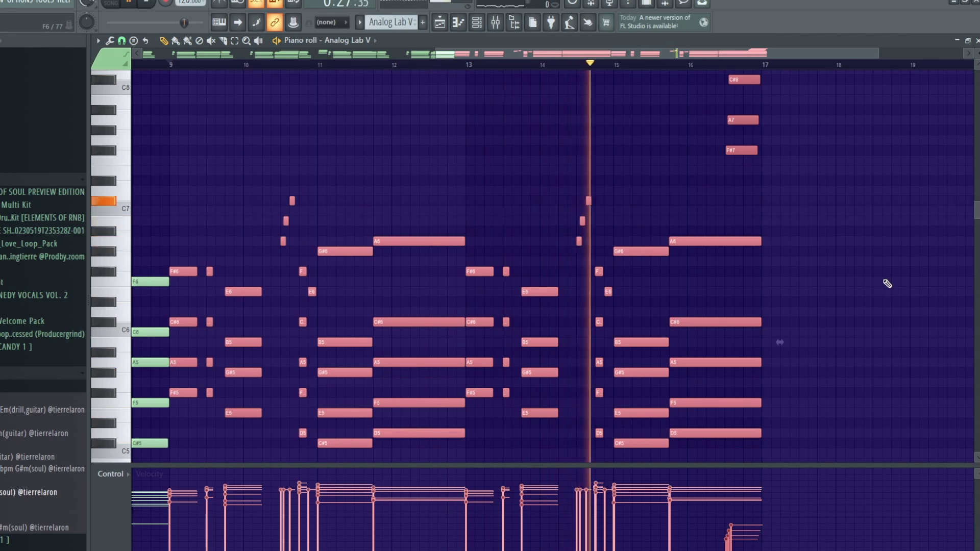
pyautogui.scroll(-3, 889, 296)
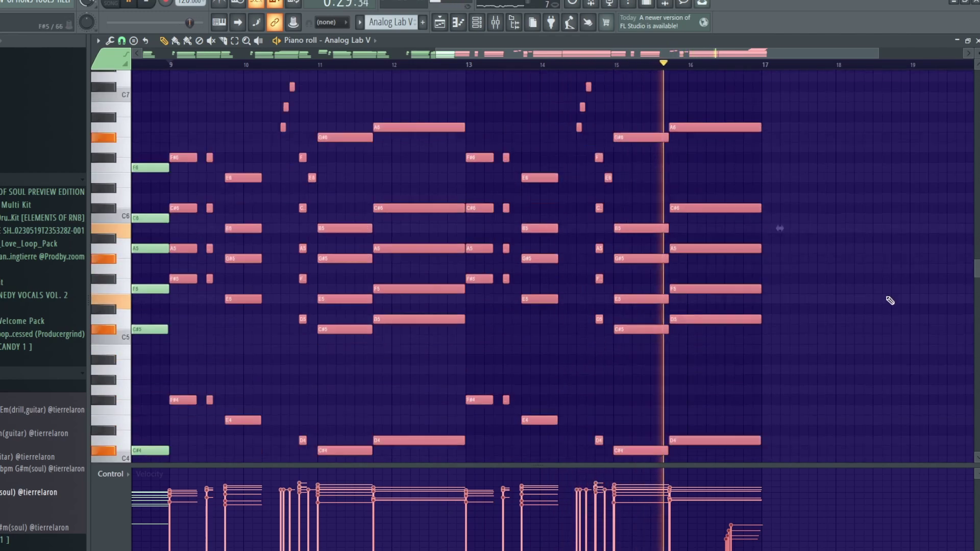
pyautogui.scroll(4, 889, 300)
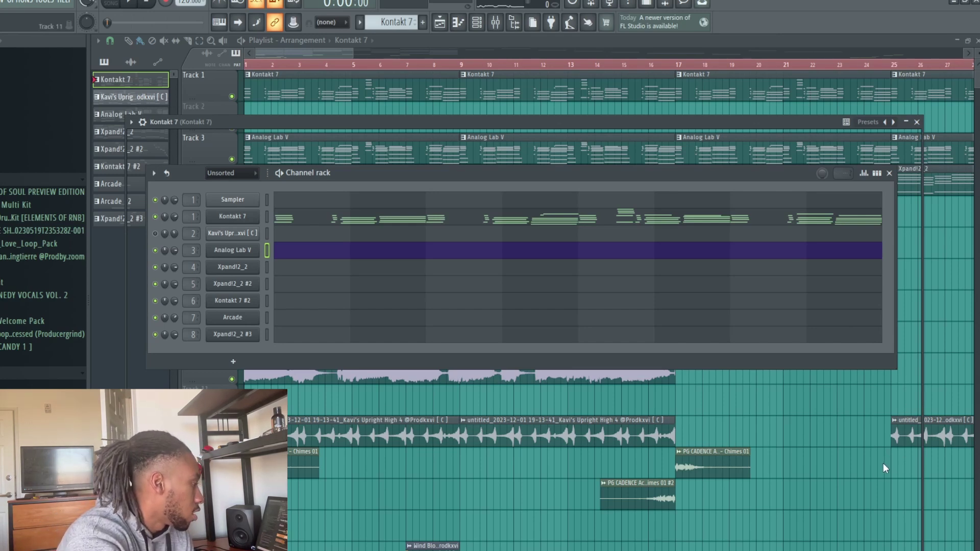
# Close the Kontakt 7 plugin window, open the Kontakt 7 pattern in the piano roll, and play its progression.
pyautogui.click(917, 122)
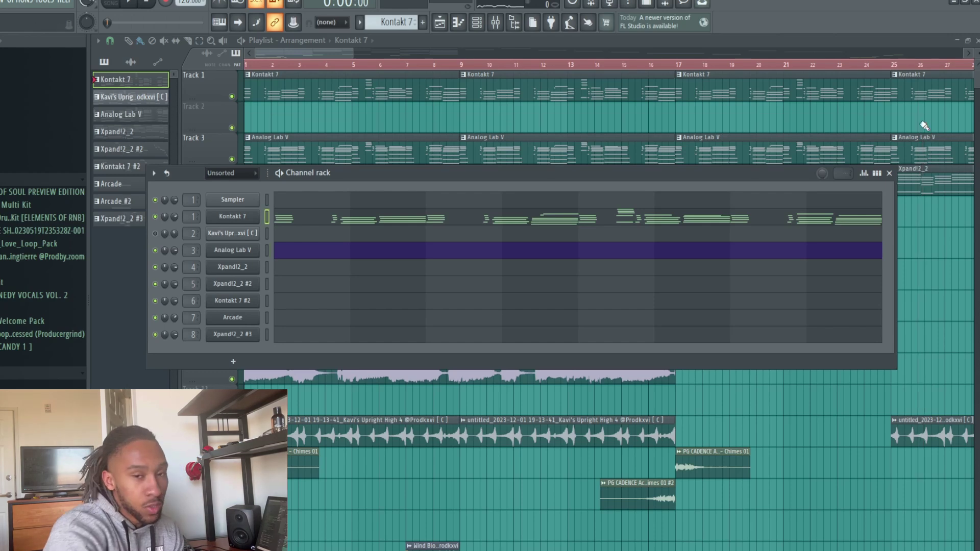
pyautogui.click(416, 221)
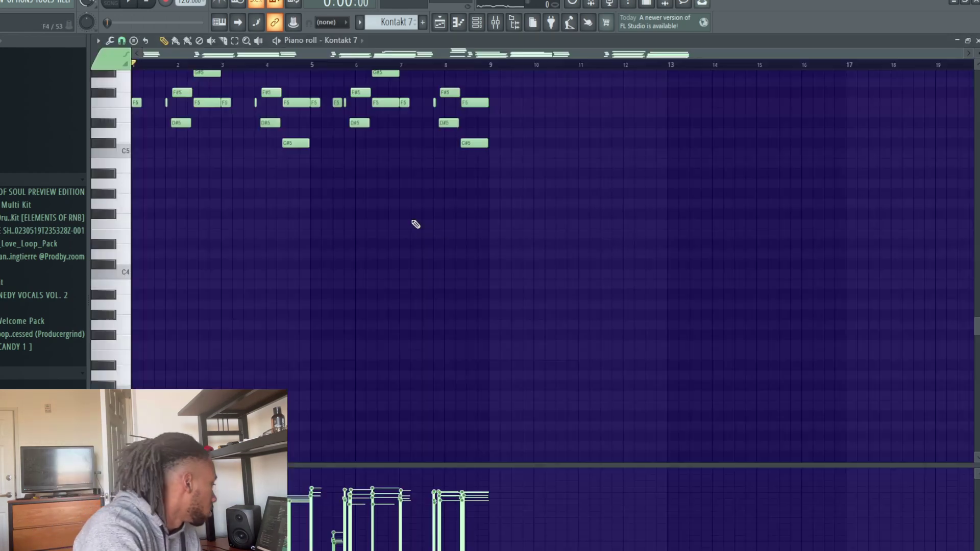
pyautogui.press('space')
pyautogui.scroll(6, 377, 291)
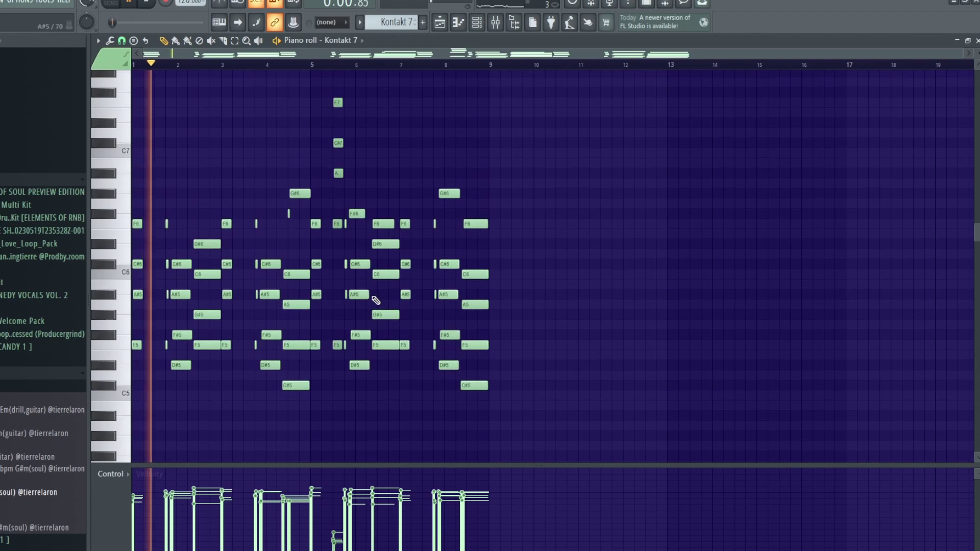
# Listen to the Kontakt 7 progression through to bar 8, stop playback, and return to the playlist arrangement.
pyautogui.scroll(1, 713, 318)
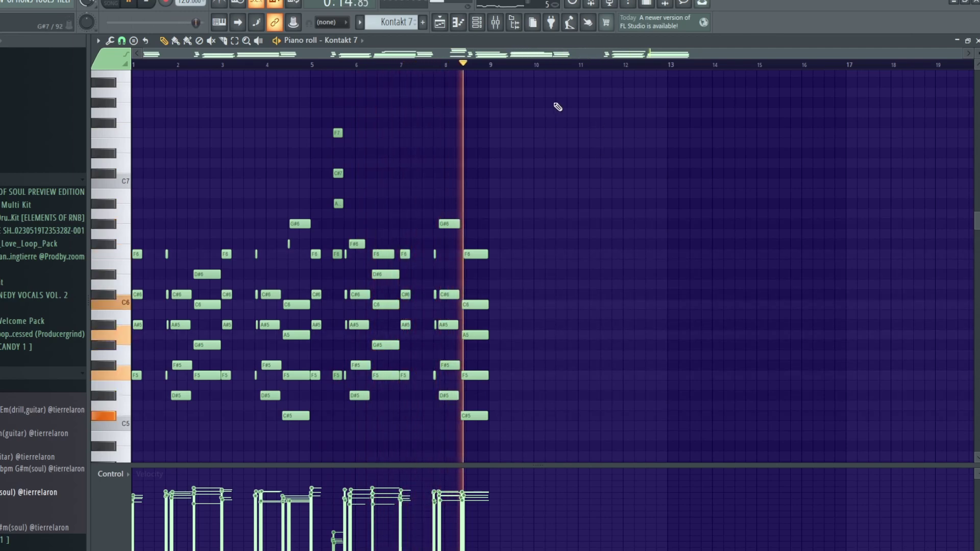
pyautogui.press('space')
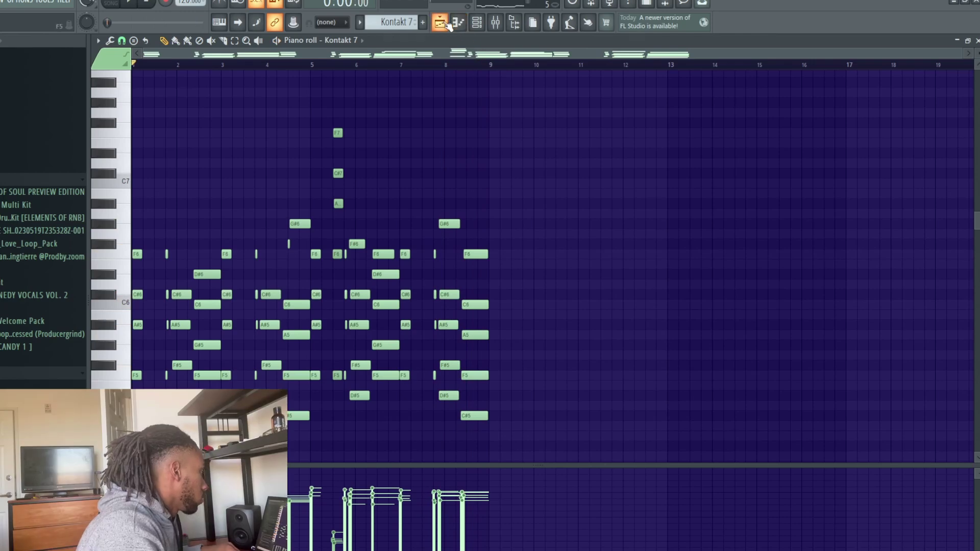
pyautogui.click(447, 25)
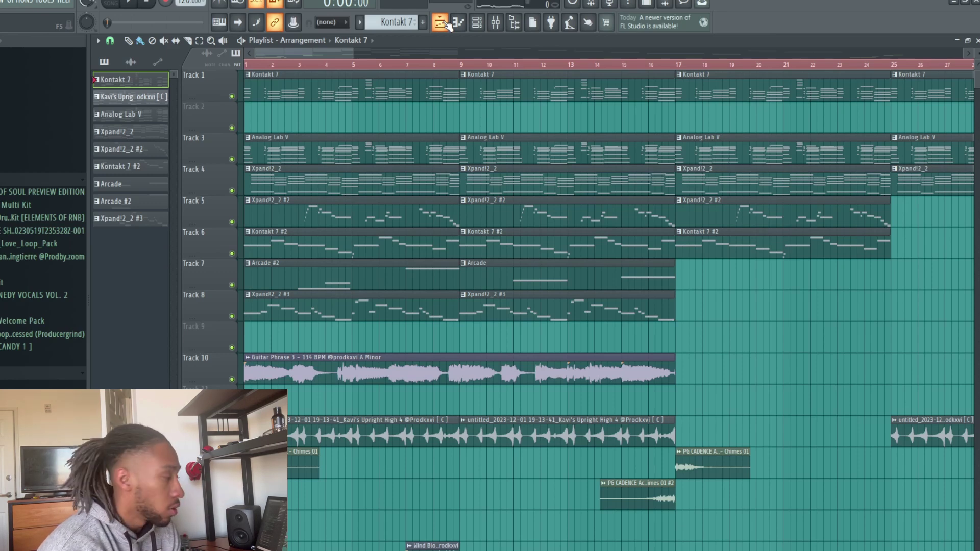
# Inspect the mixer inserts for Kontakt 7 and Upright High 4 to compare their effect chains.
pyautogui.click(495, 22)
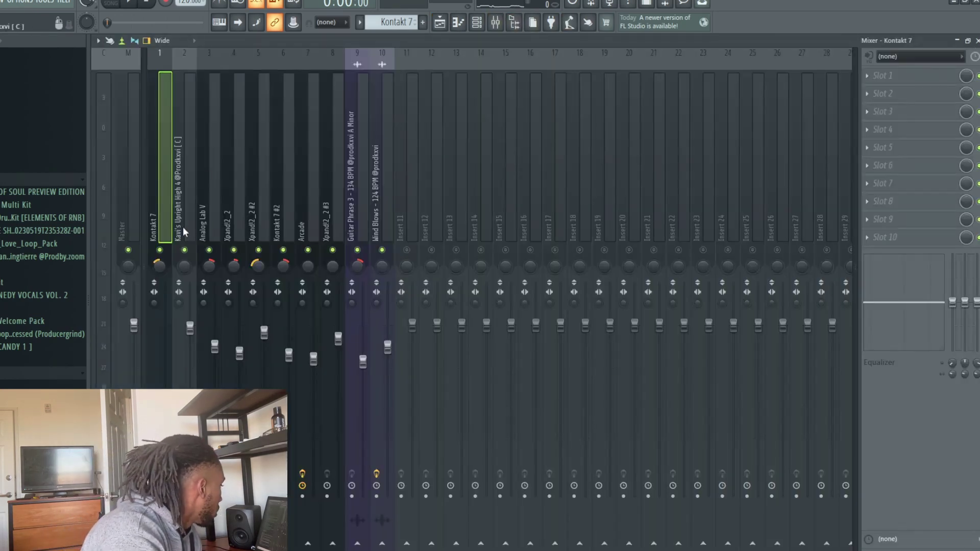
pyautogui.click(180, 230)
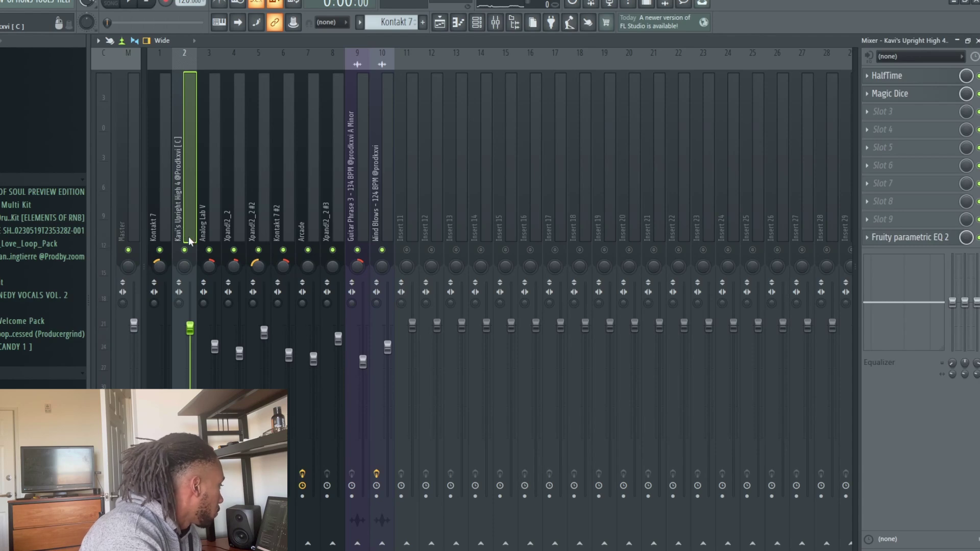
pyautogui.click(160, 214)
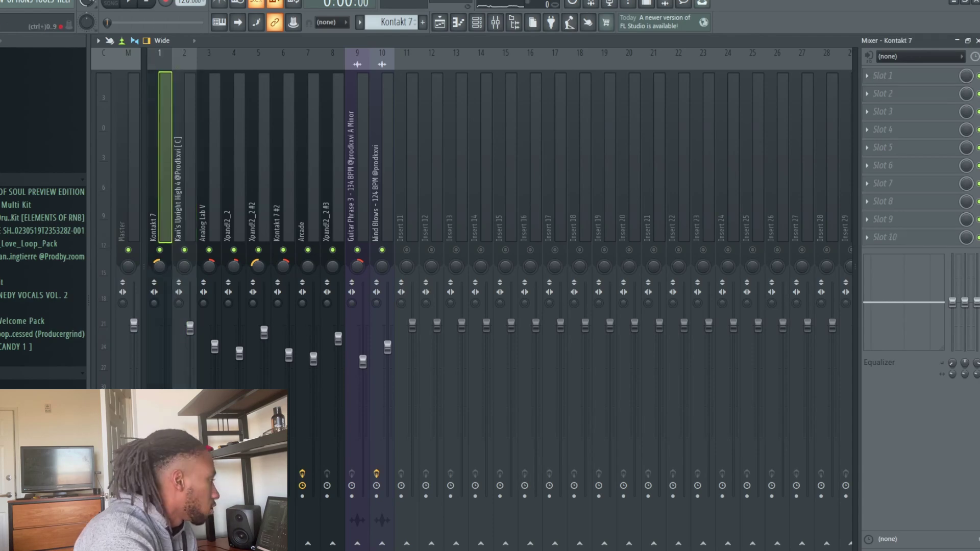
pyautogui.click(220, 201)
# Select the Xpand!2_2 pattern in the playlist and open its Xpand!2 instrument to show the Wurli Selector sound.
pyautogui.click(439, 22)
pyautogui.click(341, 177)
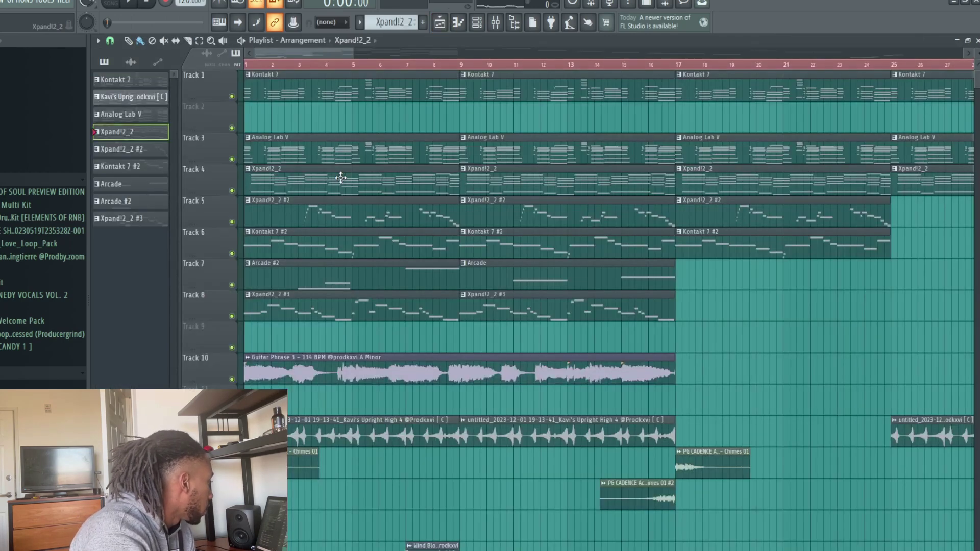
pyautogui.click(477, 23)
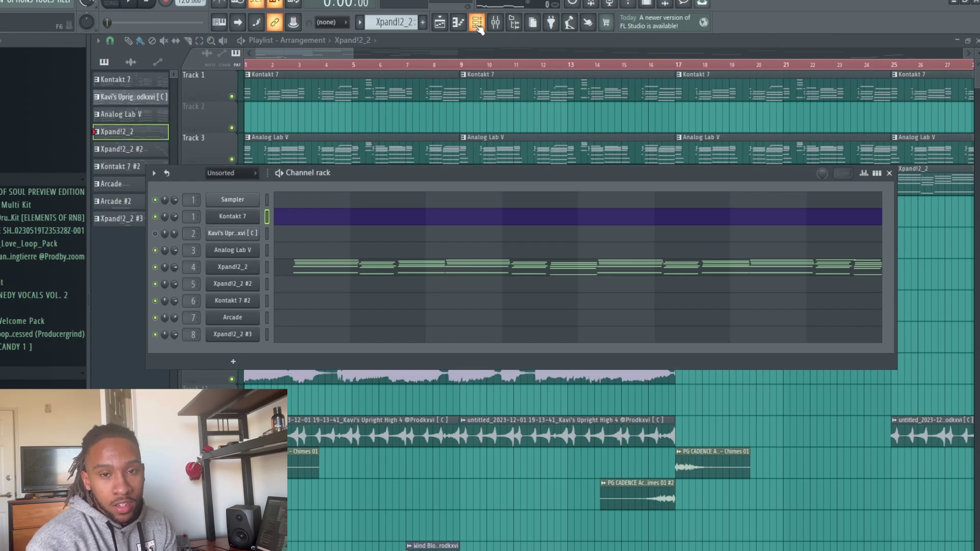
pyautogui.click(255, 269)
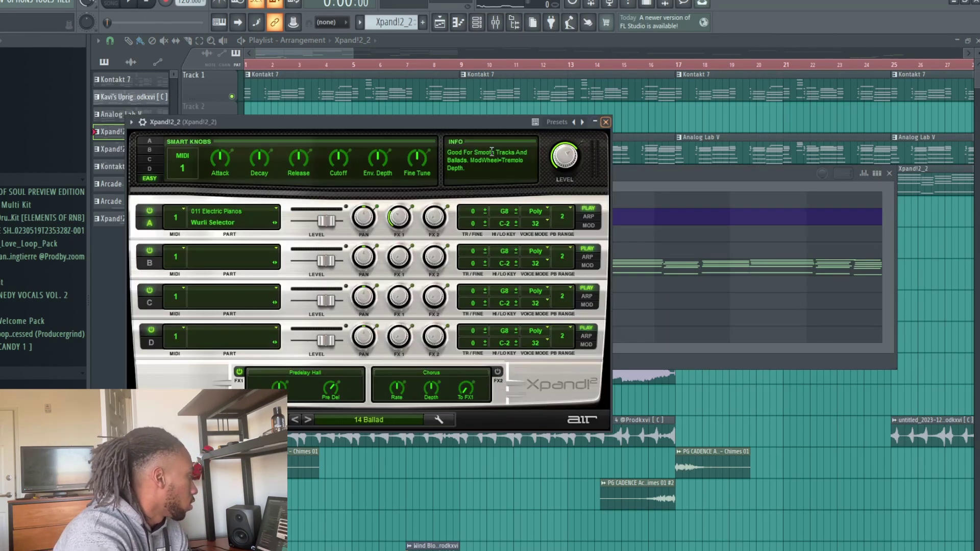
# Open the Xpand!2_2 chords in the piano roll, play them, and examine the voicings across the octaves.
pyautogui.click(715, 266)
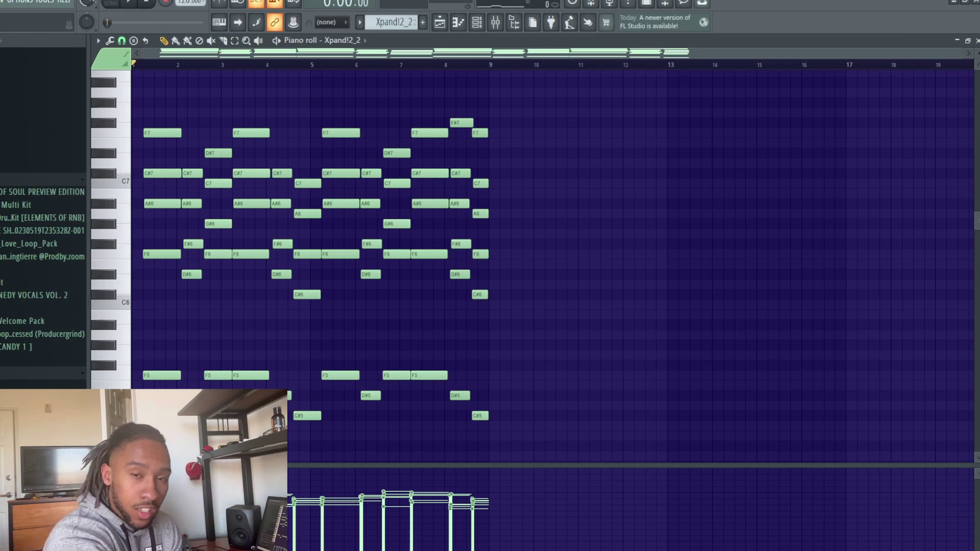
pyautogui.press('space')
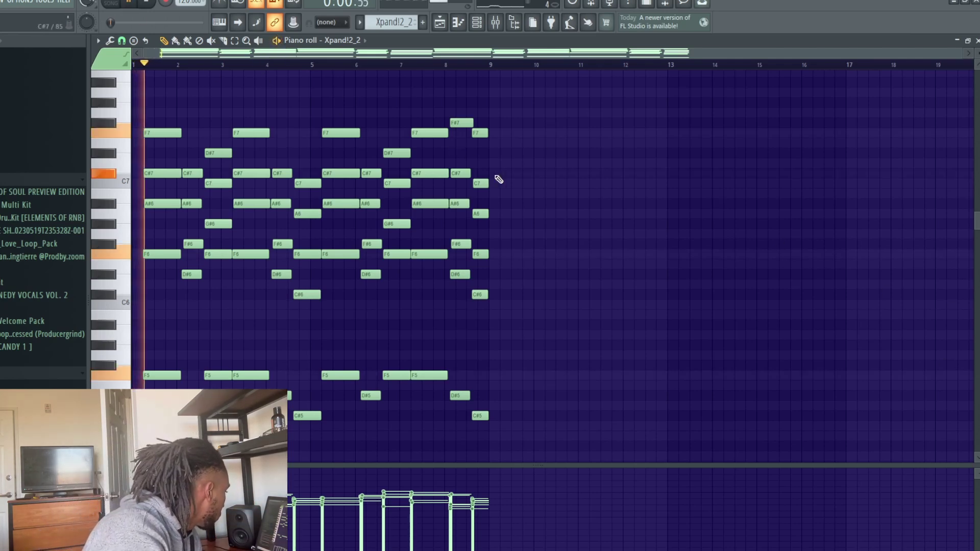
pyautogui.scroll(3, 401, 171)
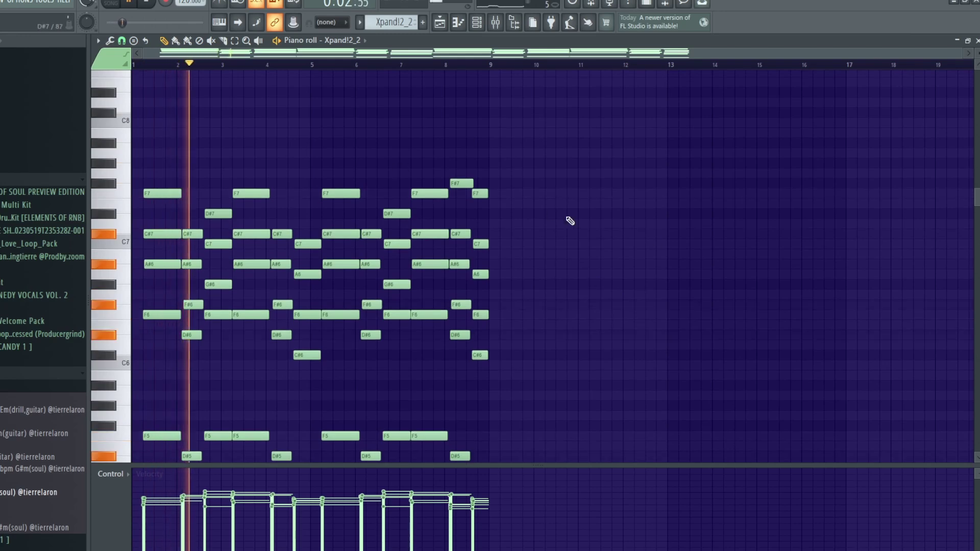
pyautogui.scroll(-2, 694, 258)
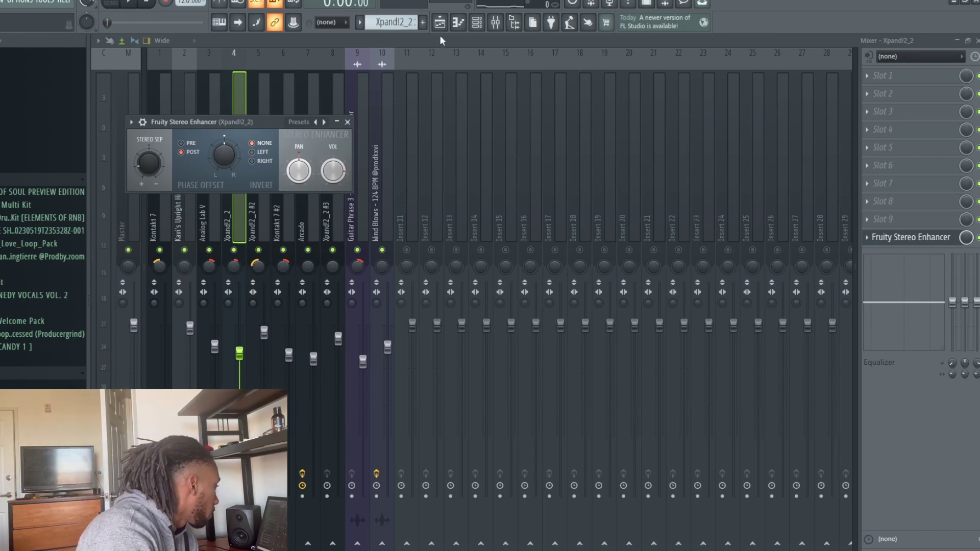
# Close the Xpand!2_2 #2 instrument window, open its organ melody in the piano roll, and play it through.
pyautogui.click(440, 22)
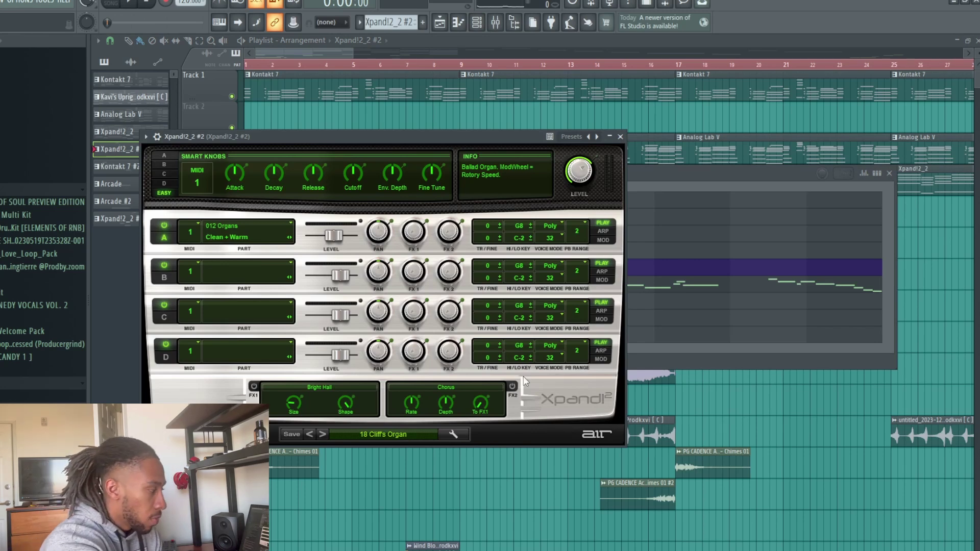
pyautogui.click(621, 136)
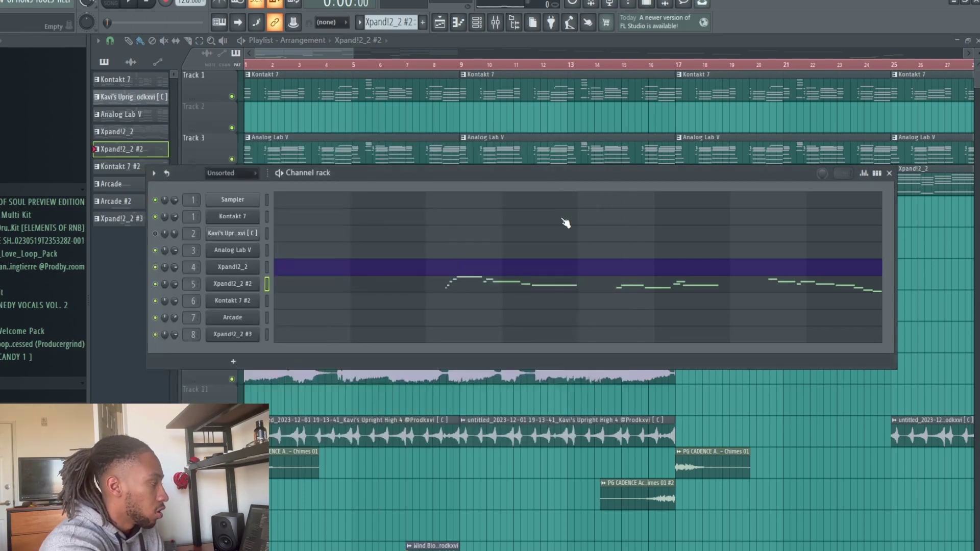
pyautogui.click(567, 293)
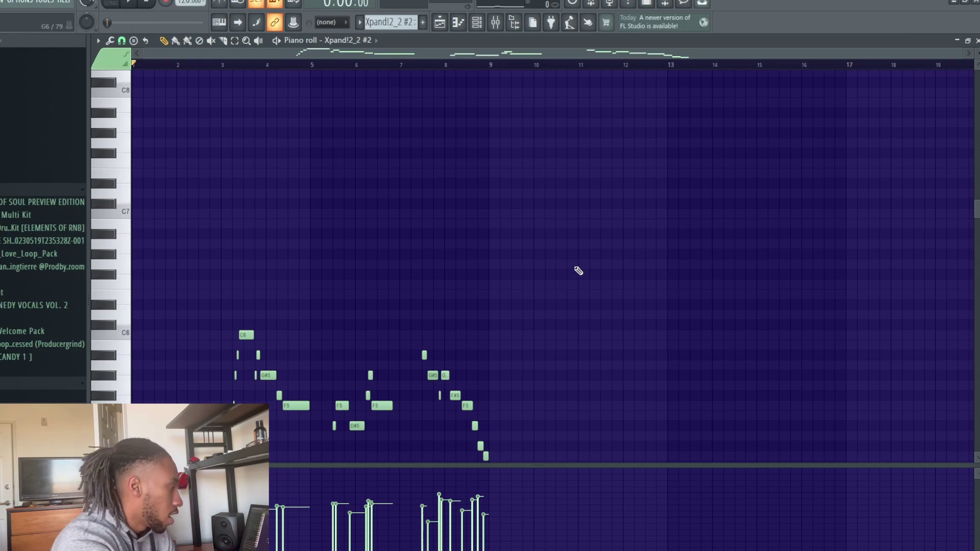
pyautogui.scroll(-3, 582, 272)
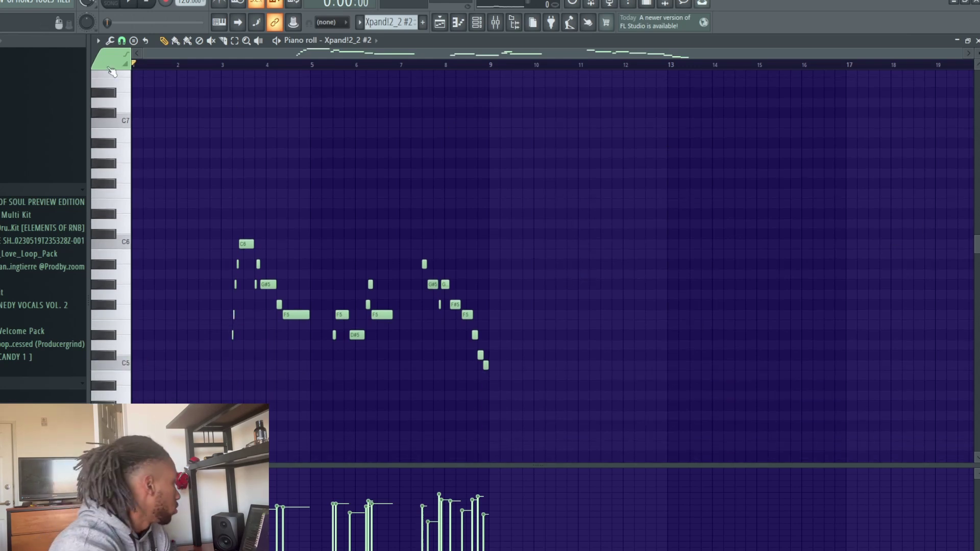
pyautogui.press('space')
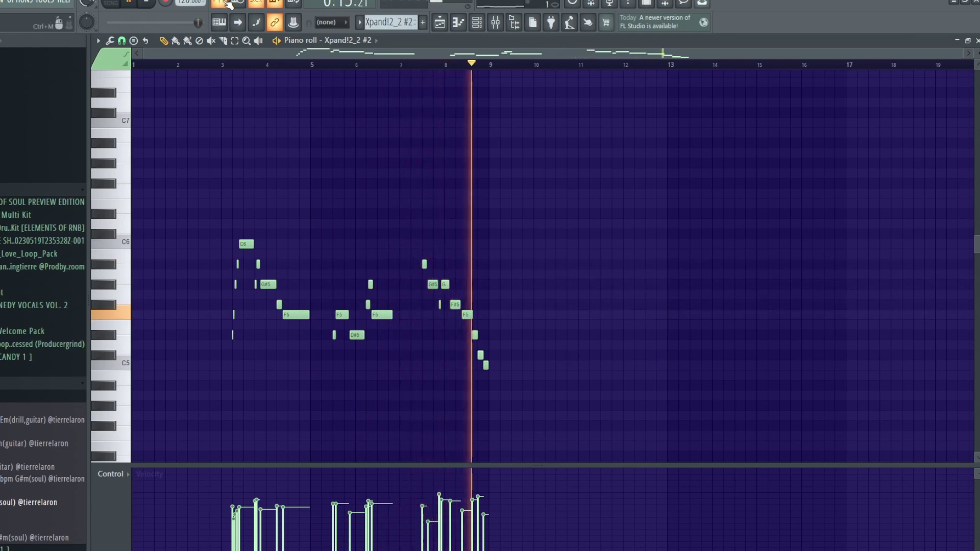
pyautogui.press('space')
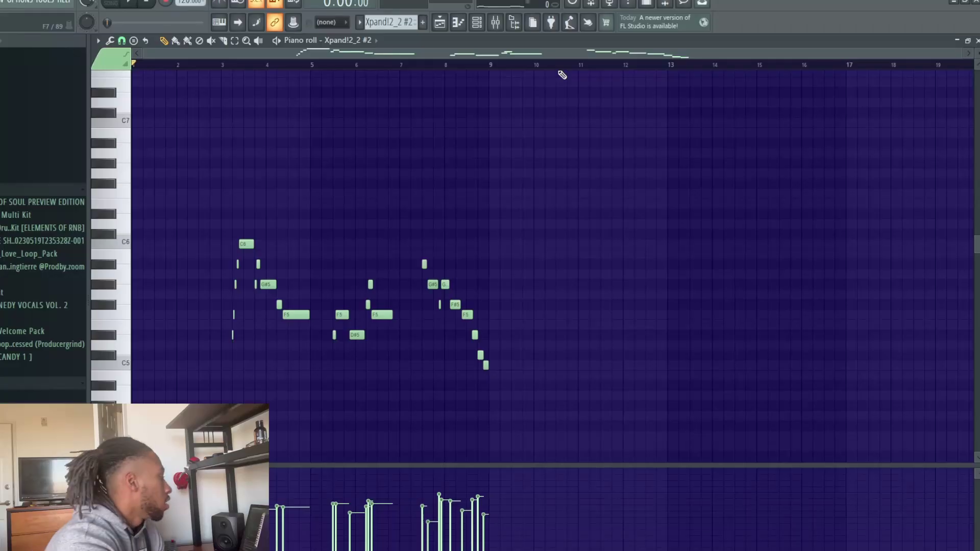
# Solo playlist track 5, re-enable tracks 4, 3 and 1, and play the four layers together.
pyautogui.press('F5')
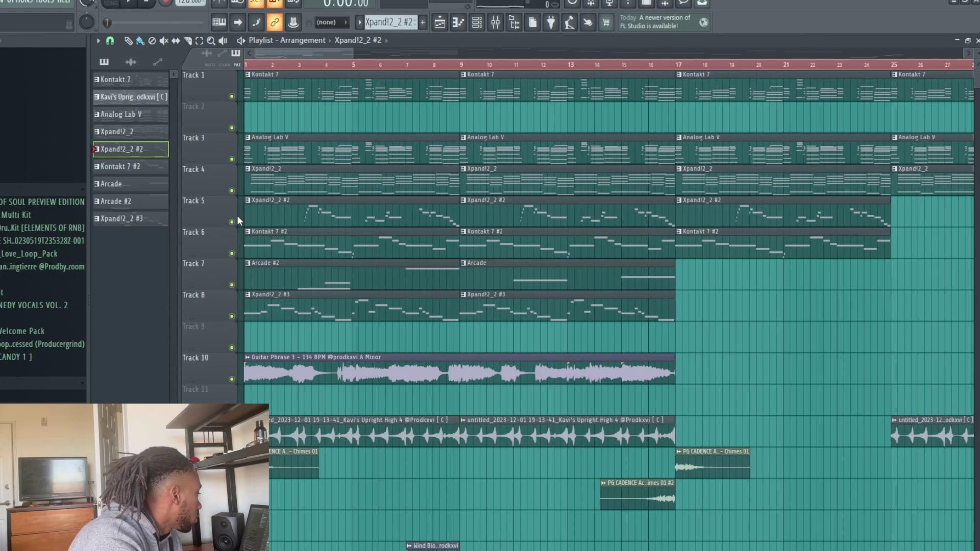
pyautogui.keyDown('ctrl'); pyautogui.click(232, 222); pyautogui.keyUp('ctrl')
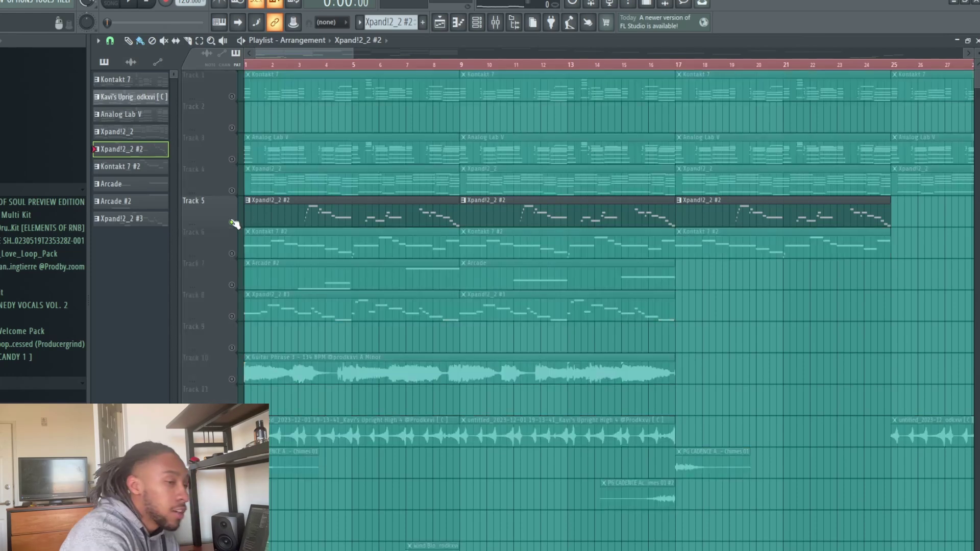
pyautogui.click(232, 191)
pyautogui.click(232, 159)
pyautogui.click(231, 96)
pyautogui.press('space')
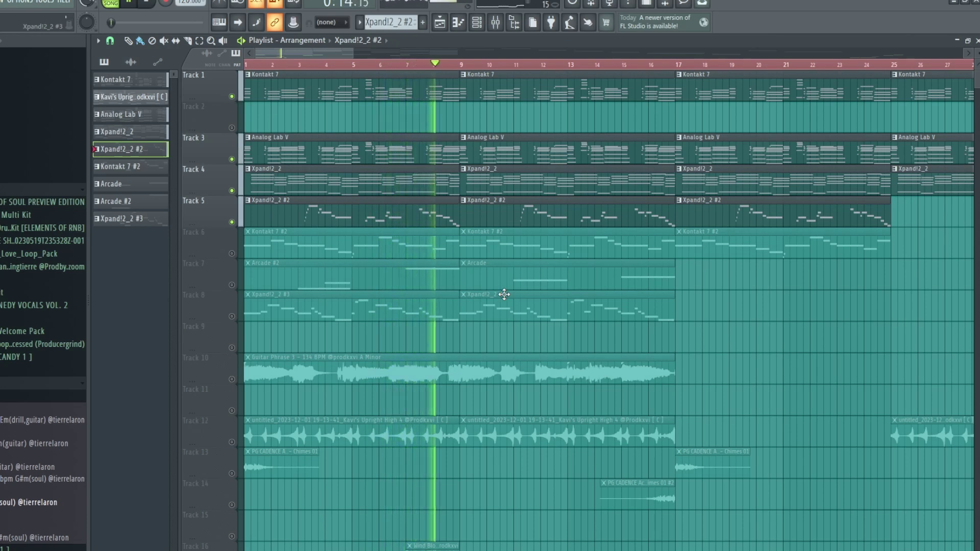
pyautogui.press('space')
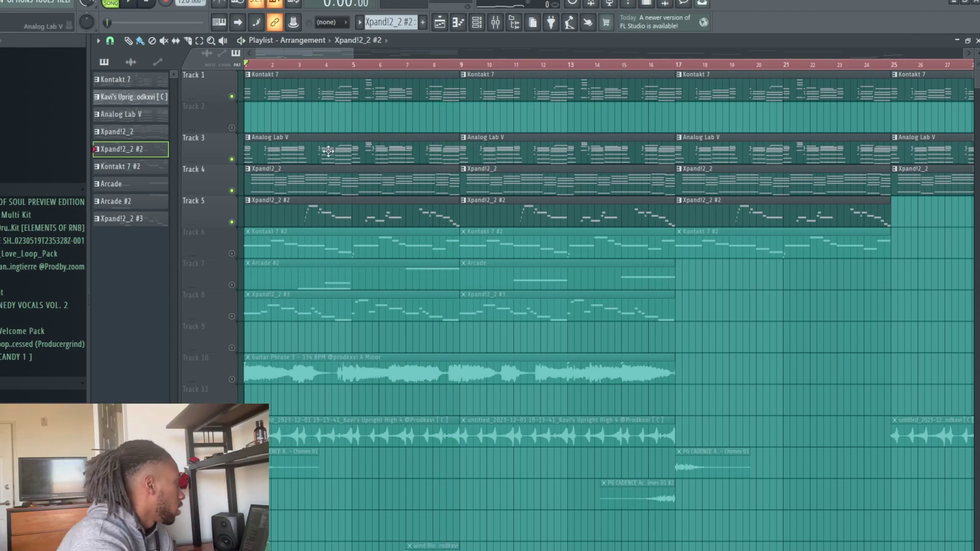
# Check the Kontakt 7 pattern in the channel rack, and examine the Upright High 4 pattern's notes in the piano roll.
pyautogui.click(148, 87)
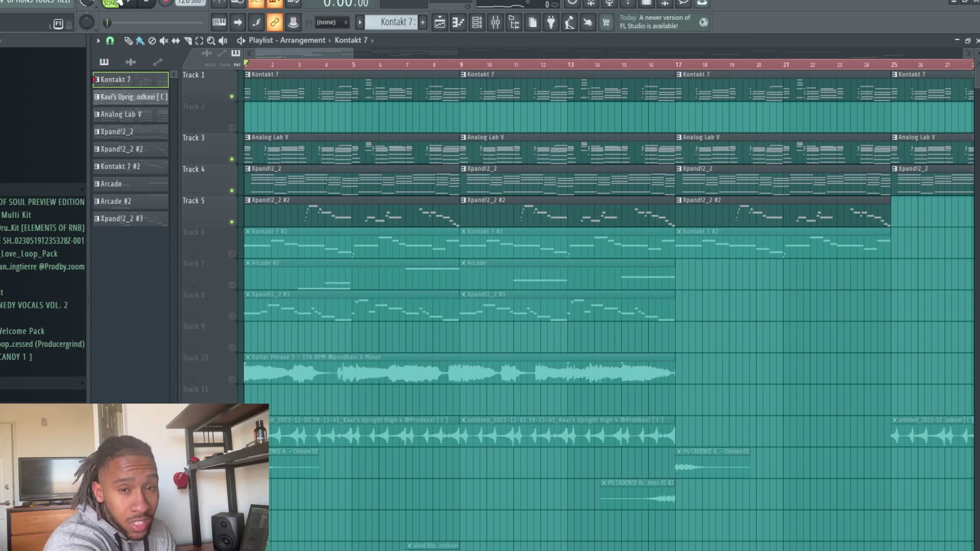
pyautogui.click(477, 22)
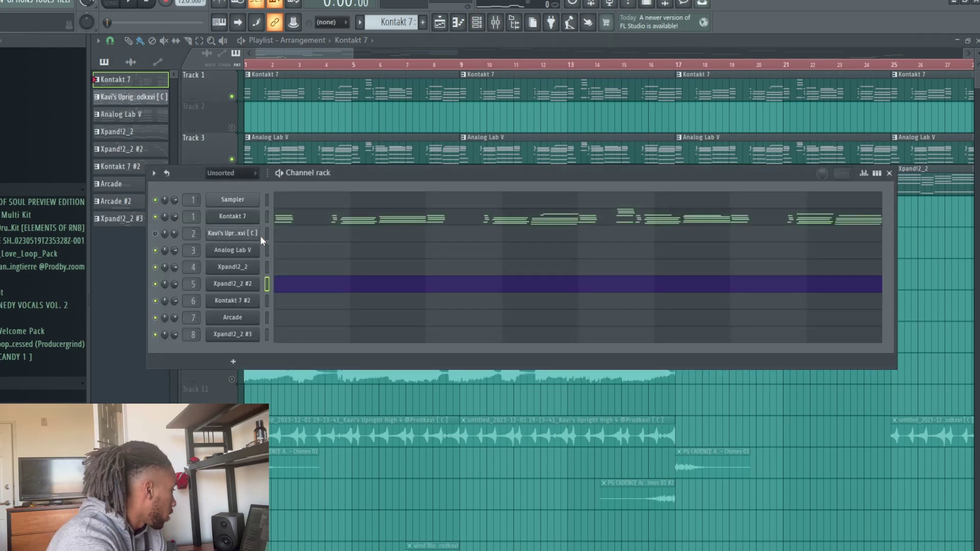
pyautogui.click(143, 97)
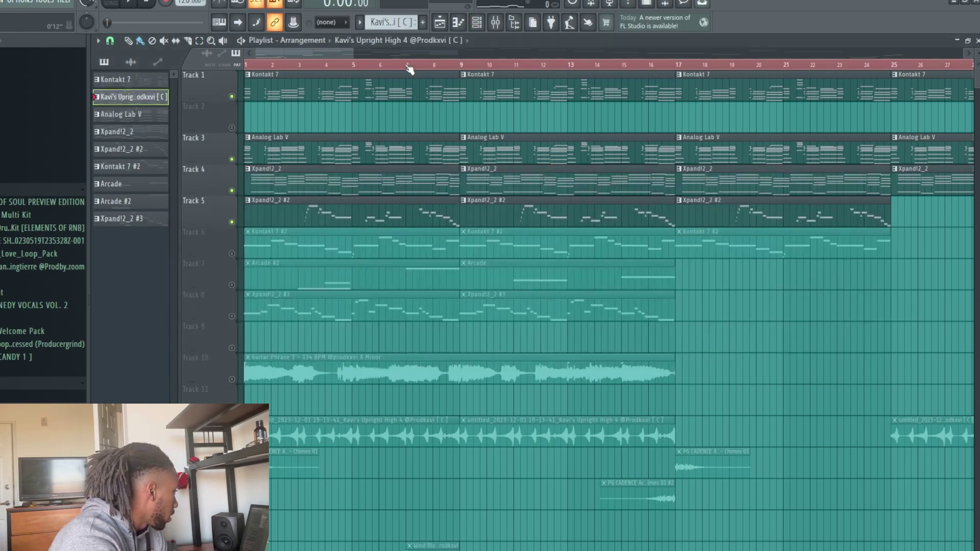
pyautogui.click(477, 22)
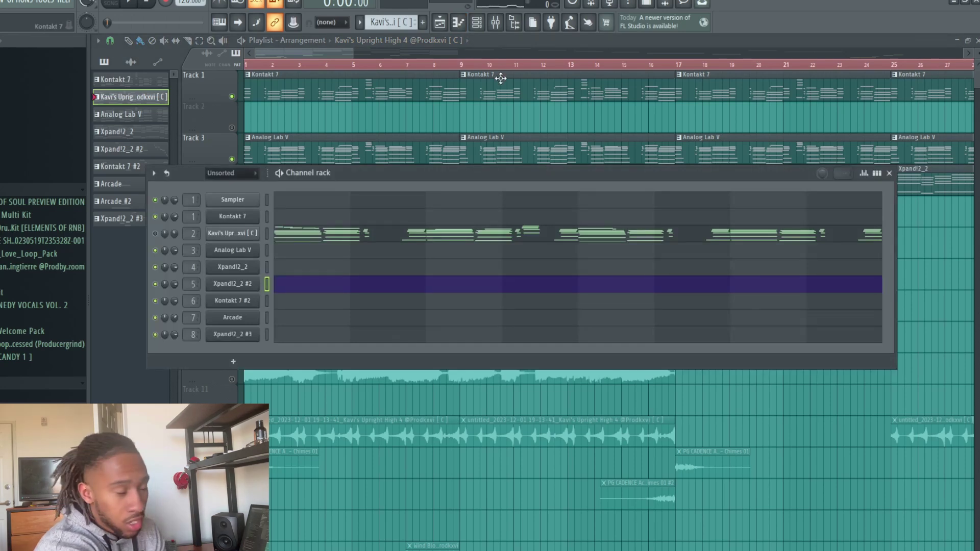
pyautogui.click(391, 238)
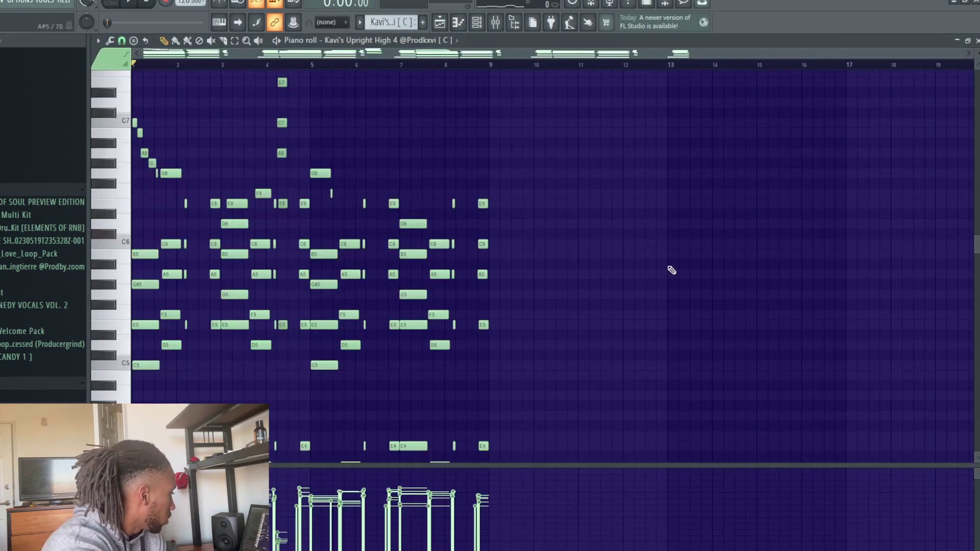
pyautogui.scroll(-5, 673, 270)
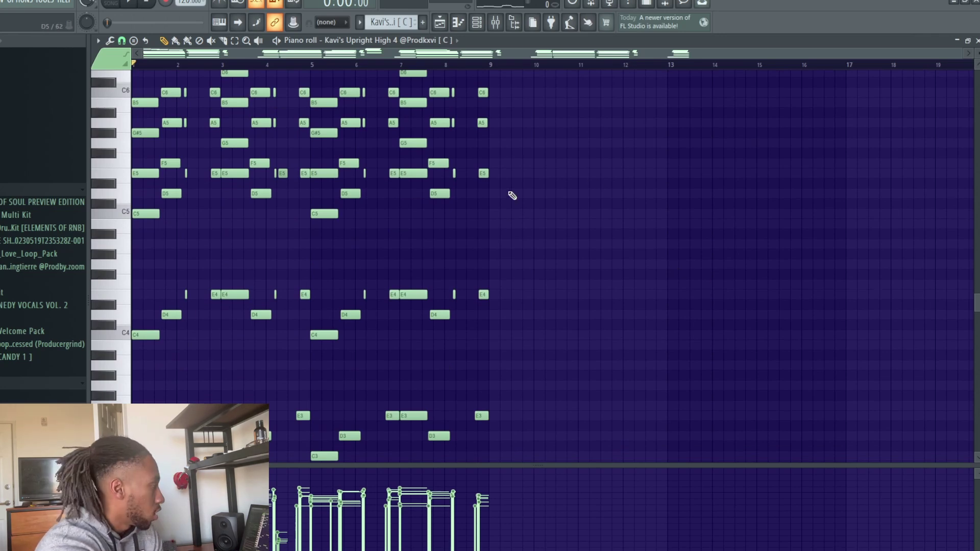
pyautogui.scroll(1, 547, 228)
# Solo track 12 with the rendered Upright High 4 audio in the playlist and play it from bar 1.
pyautogui.click(439, 22)
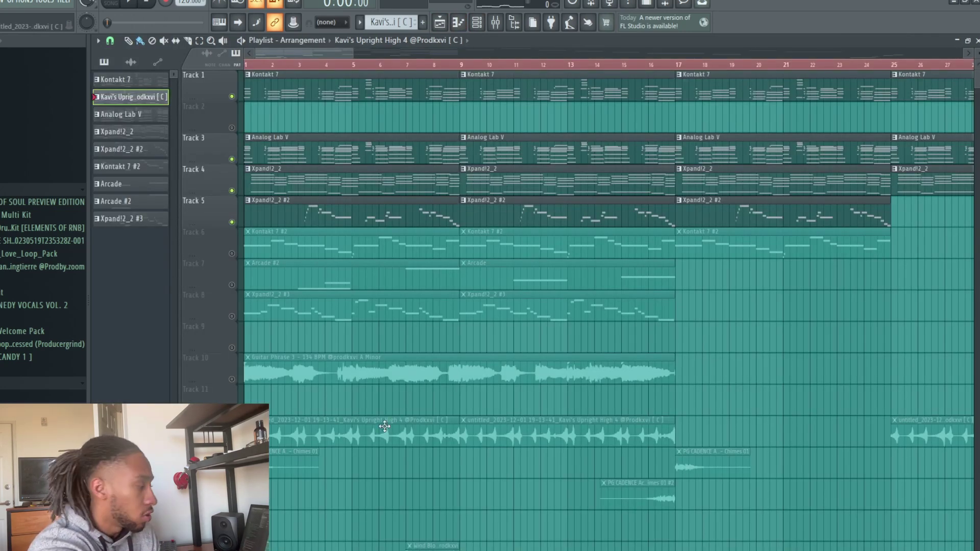
pyautogui.rightClick(232, 443)
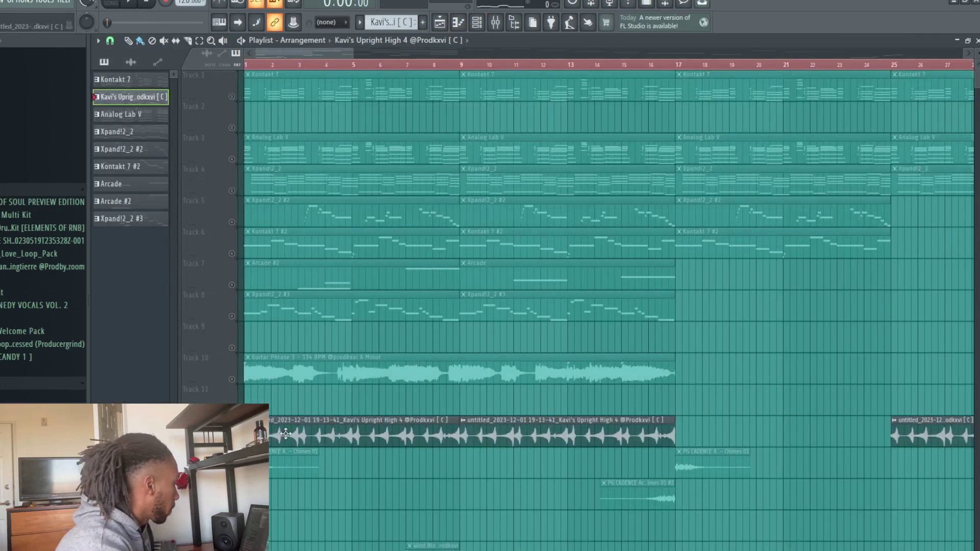
pyautogui.press('space')
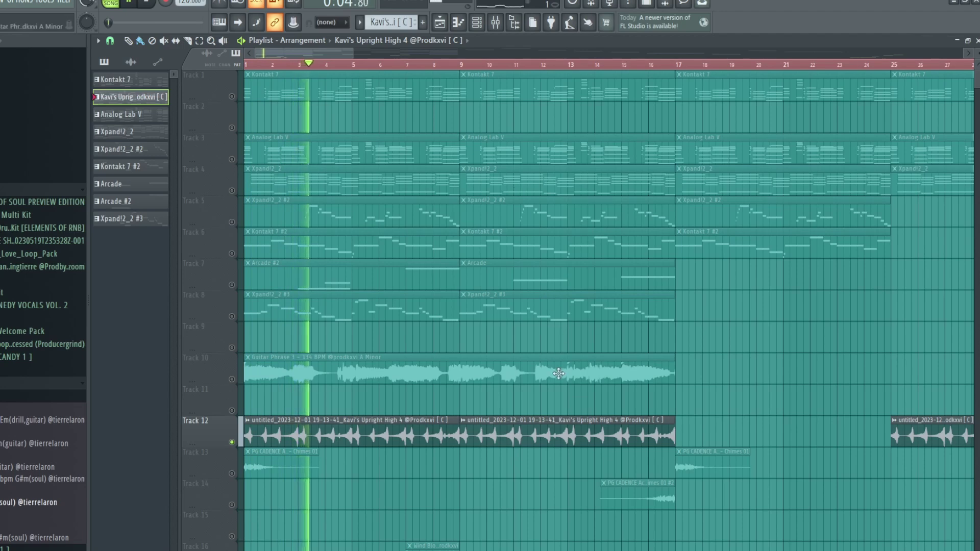
pyautogui.moveTo(353, 52); pyautogui.dragTo(350, 51)
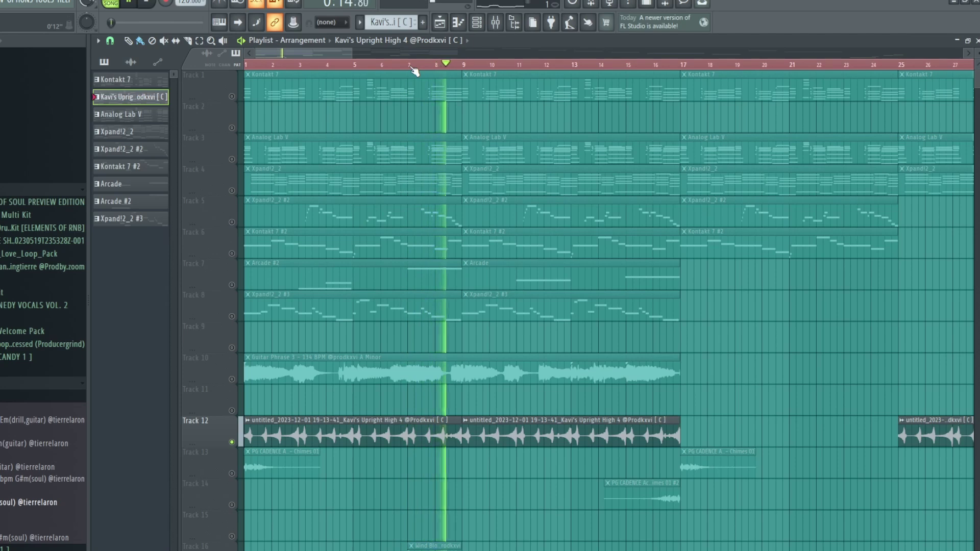
pyautogui.press('space')
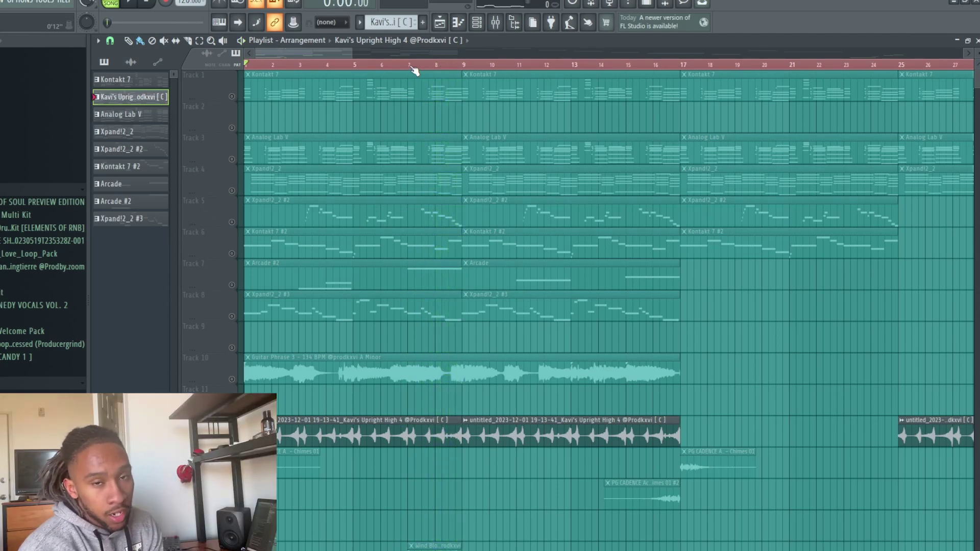
# Inspect the Fruity Reeverb 2 and Fruity parametric EQ 2 settings on the Xpand!2_2 #2 mixer insert, and return to the playlist.
pyautogui.click(494, 23)
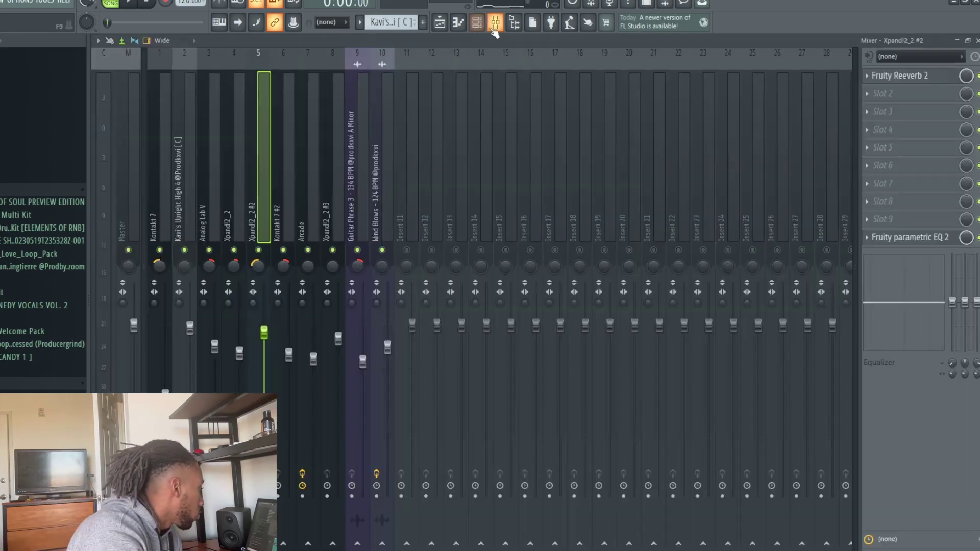
pyautogui.click(917, 79)
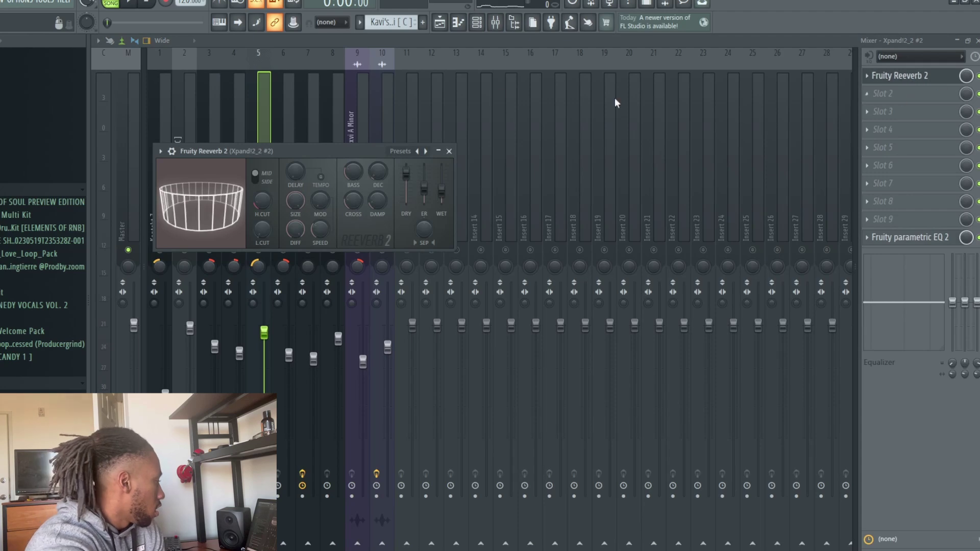
pyautogui.click(916, 240)
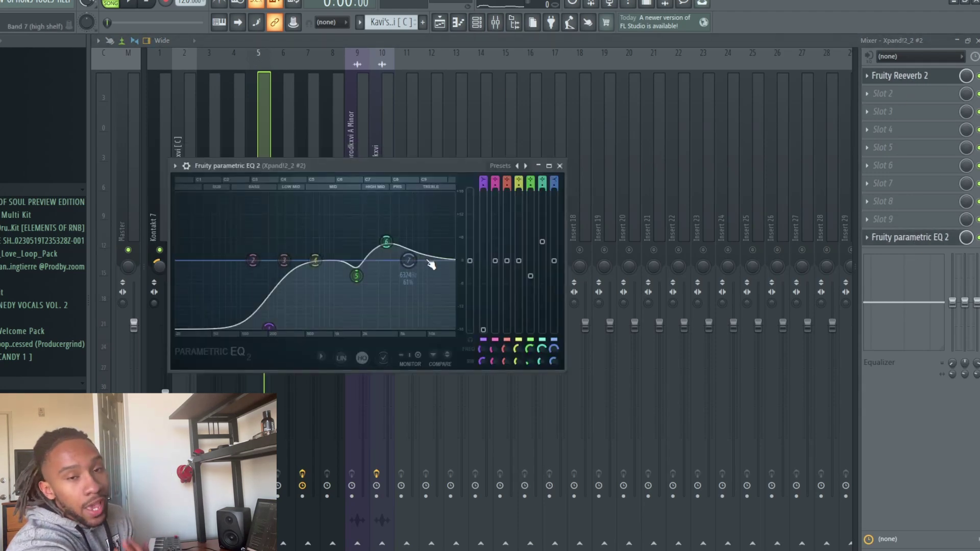
pyautogui.click(439, 26)
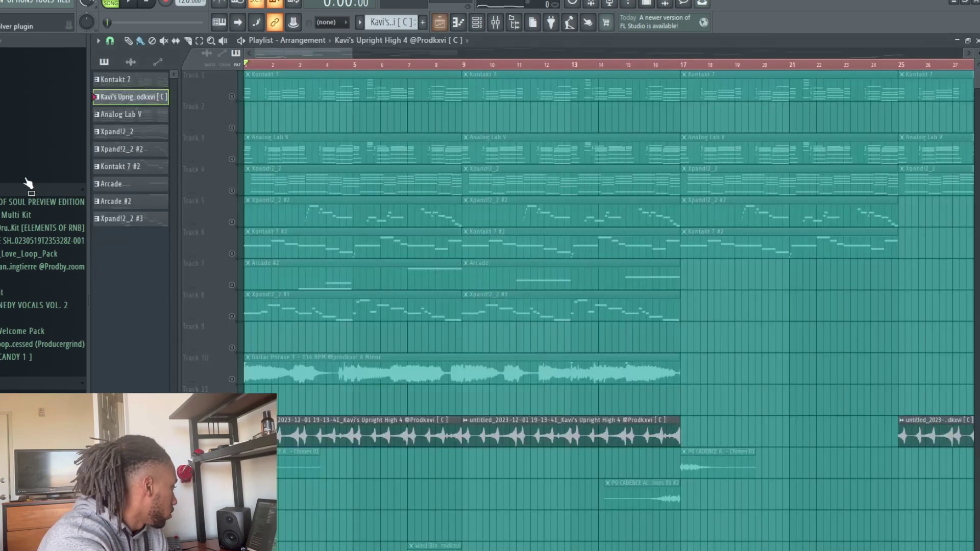
# Solo playlist track 6, play it, and examine the Kontakt 7 #2 melody notes in the piano roll.
pyautogui.click(238, 257)
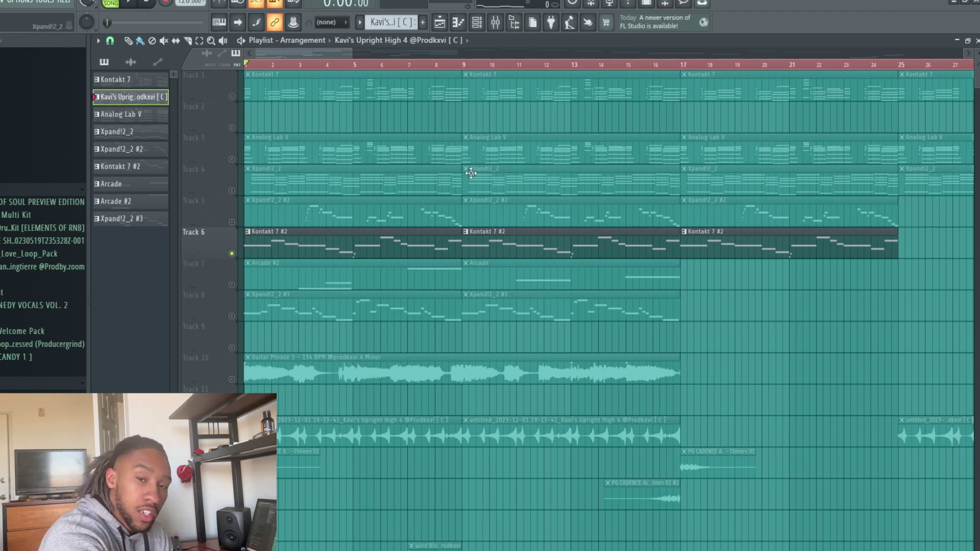
pyautogui.press('space')
pyautogui.doubleClick(362, 250)
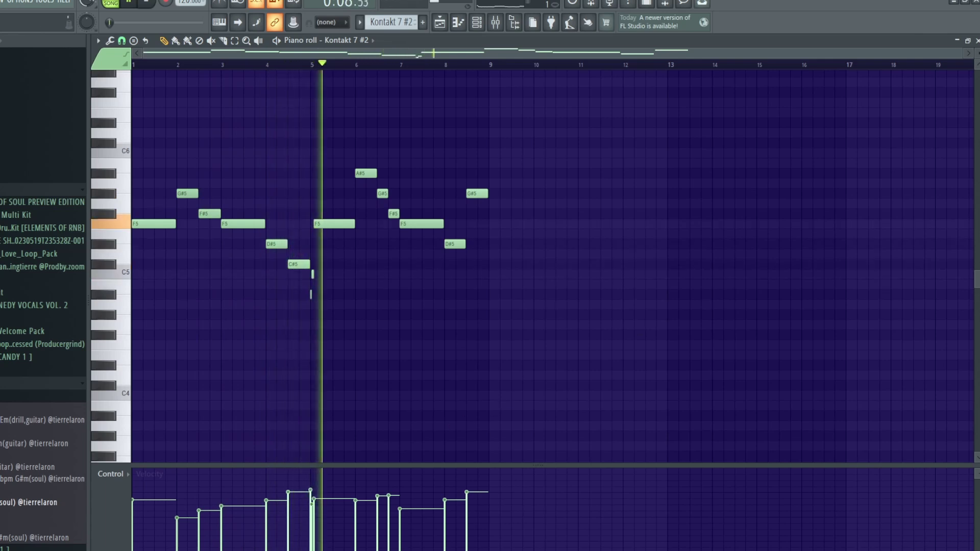
pyautogui.moveTo(485, 52); pyautogui.dragTo(785, 45)
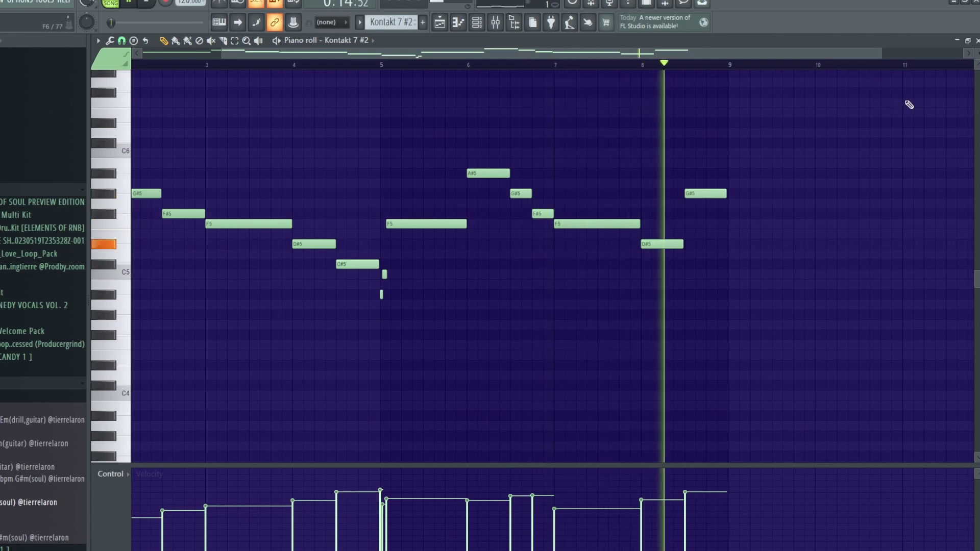
pyautogui.press('space')
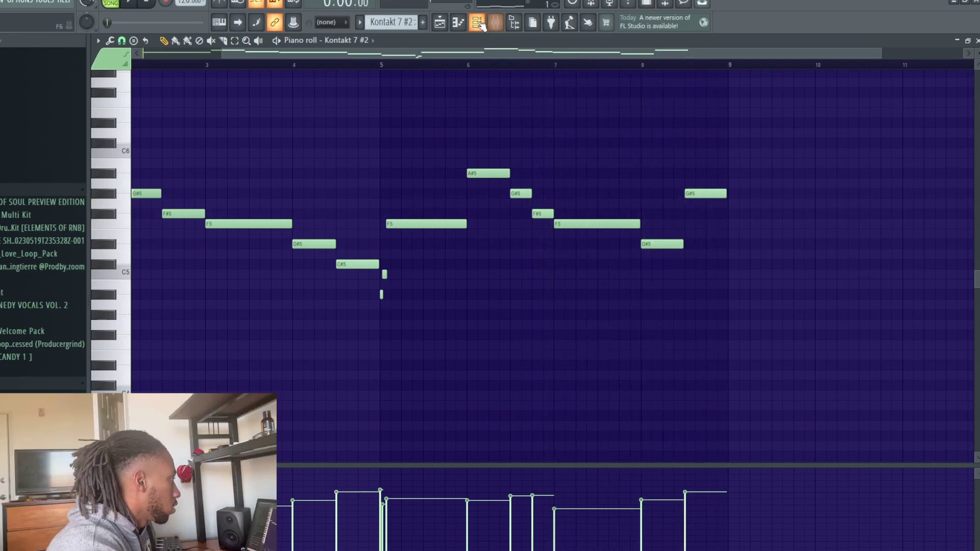
# Open the Kontakt 7 #2 instrument from the channel rack, check its mixer insert for effects, and return to the playlist.
pyautogui.click(480, 24)
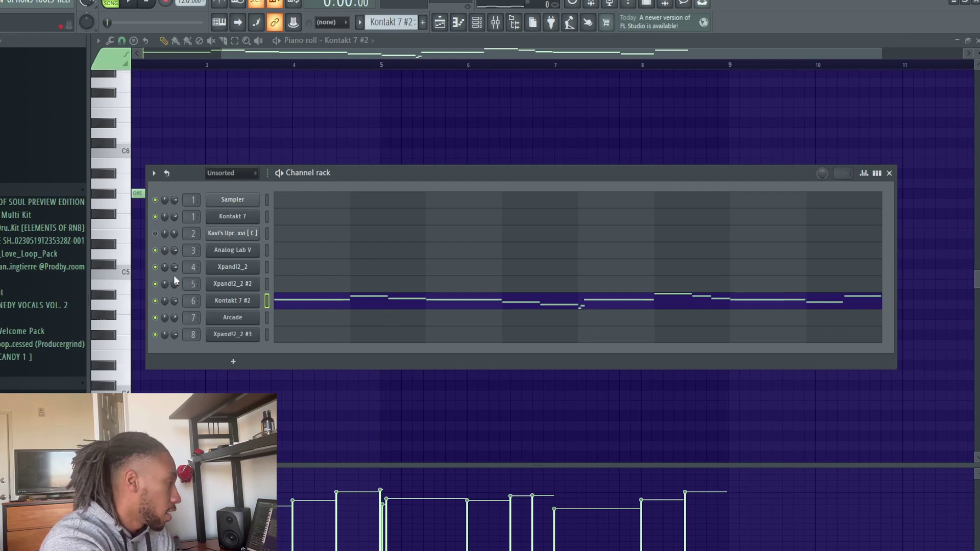
pyautogui.click(237, 301)
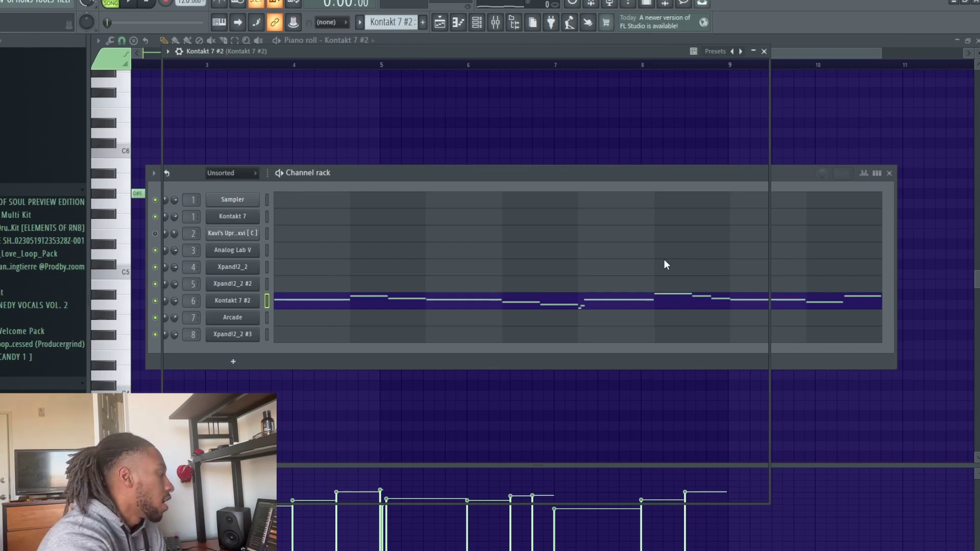
pyautogui.click(490, 21)
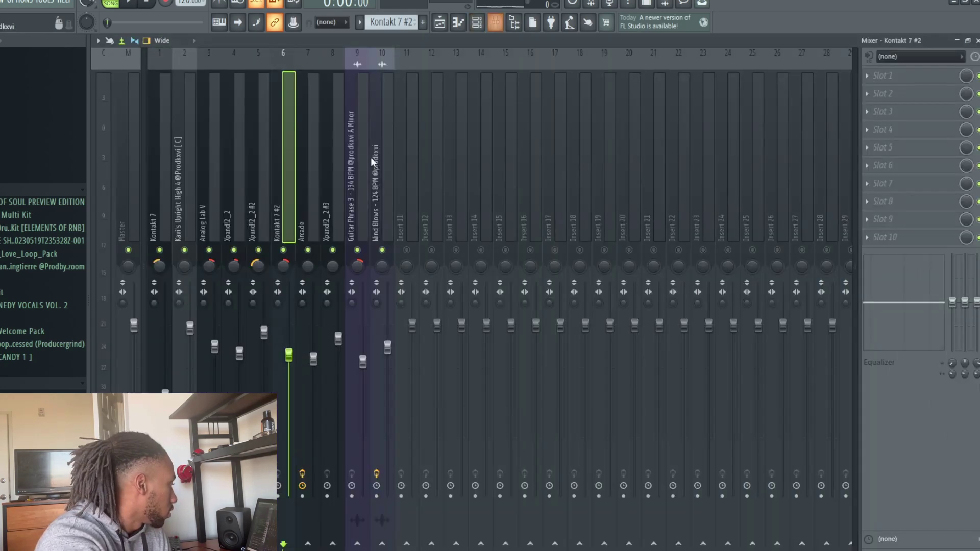
pyautogui.click(441, 23)
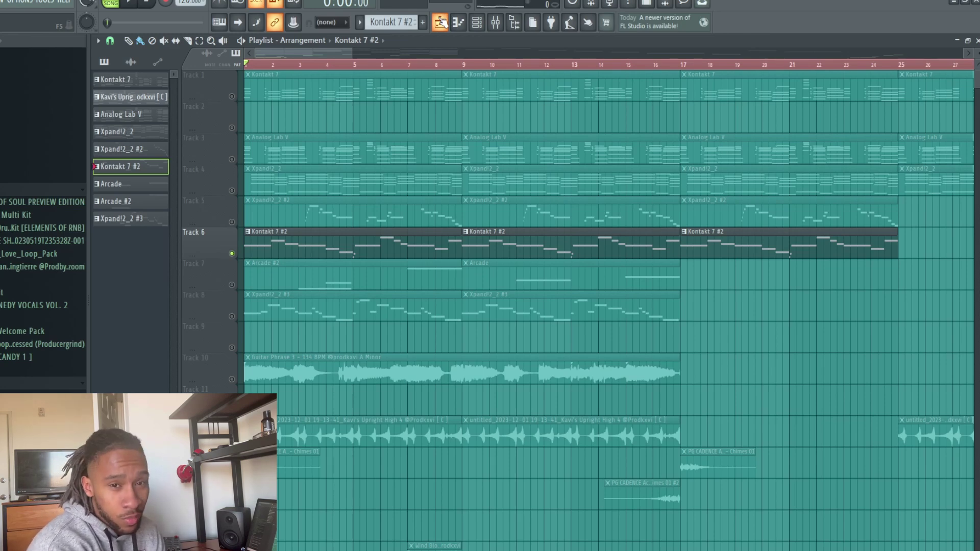
# Solo playlist track 7, select its Arcade #2 pattern, and view the Arcade instrument with the Diddy Bop kit.
pyautogui.click(236, 289)
pyautogui.click(386, 277)
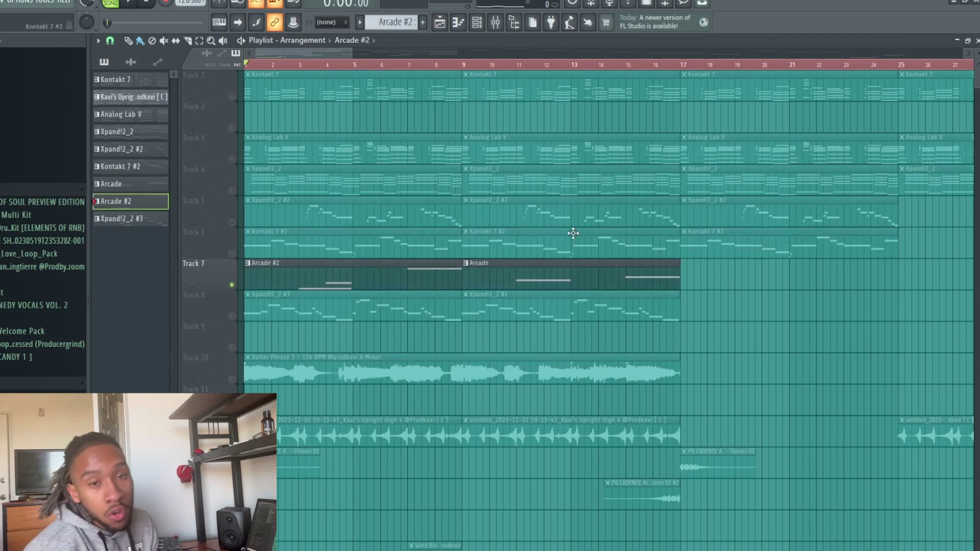
pyautogui.click(479, 23)
pyautogui.click(256, 319)
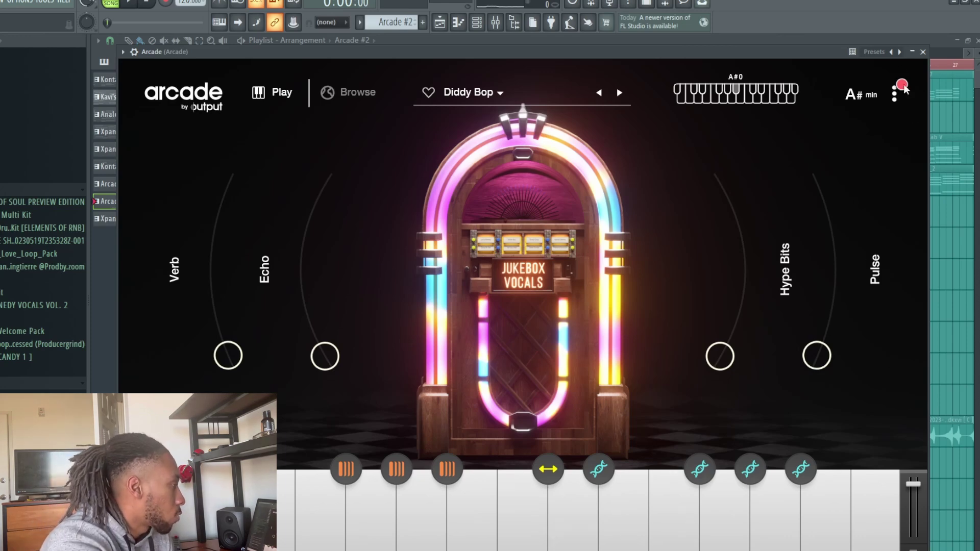
pyautogui.click(923, 52)
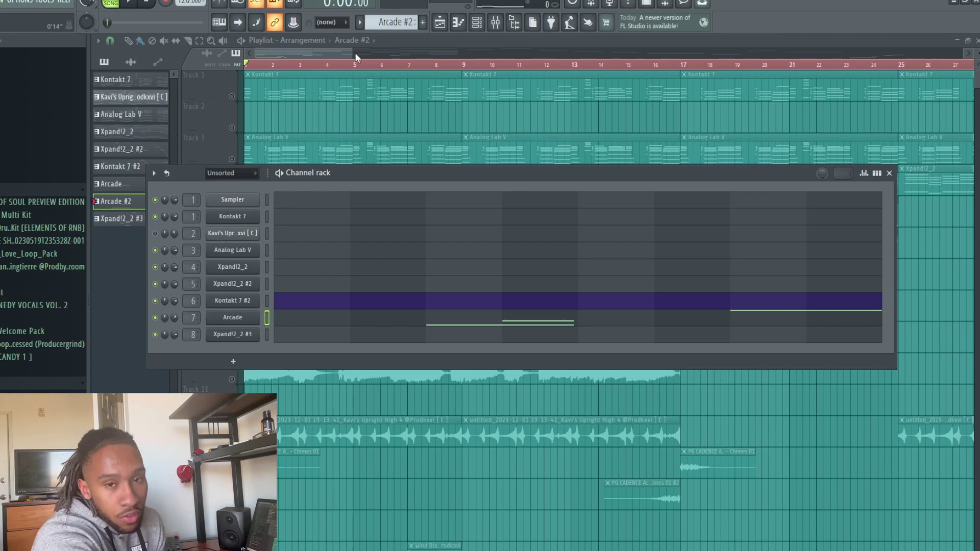
# Close the channel rack, play the Arcade vocals from bar 3, and re-enable track 3 to hear Analog Lab V with them.
pyautogui.press('F6')
pyautogui.press('space')
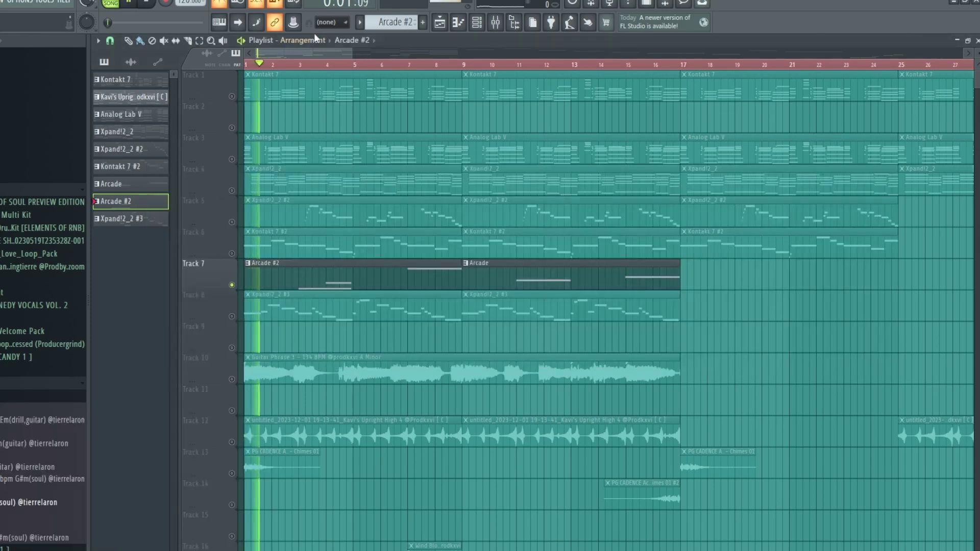
pyautogui.click(303, 64)
pyautogui.click(303, 65)
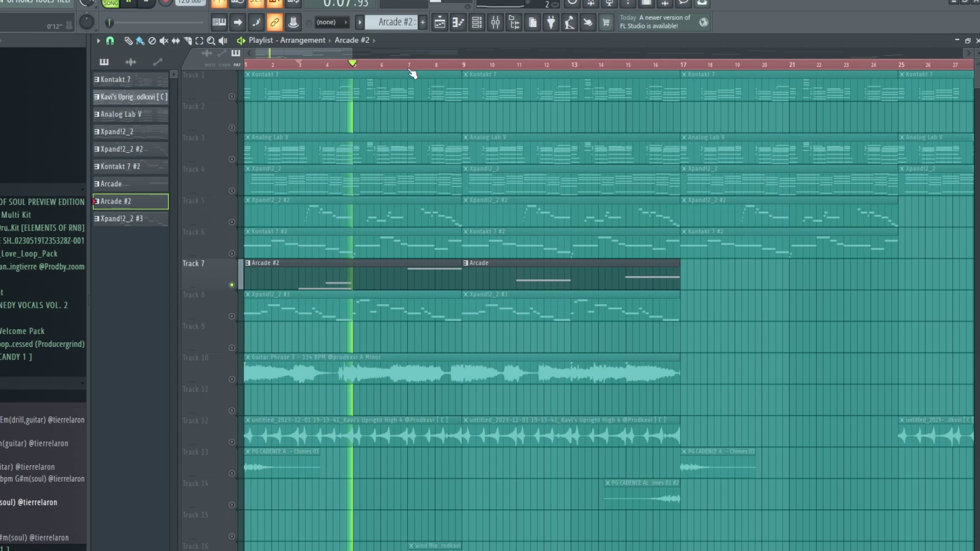
pyautogui.click(235, 158)
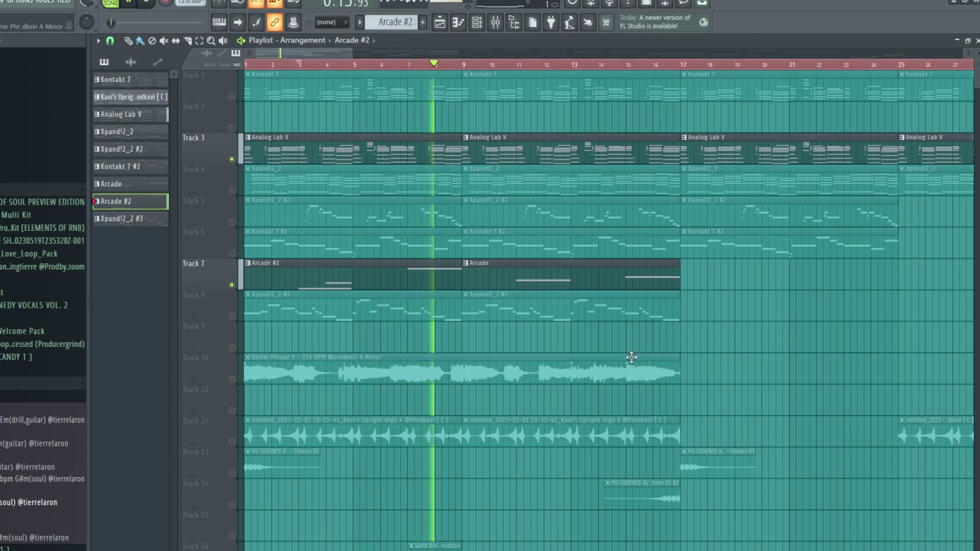
# Examine the Fruity parametric EQ 2 curve on the Arcade mixer insert during playback, and return to the playlist.
pyautogui.click(495, 22)
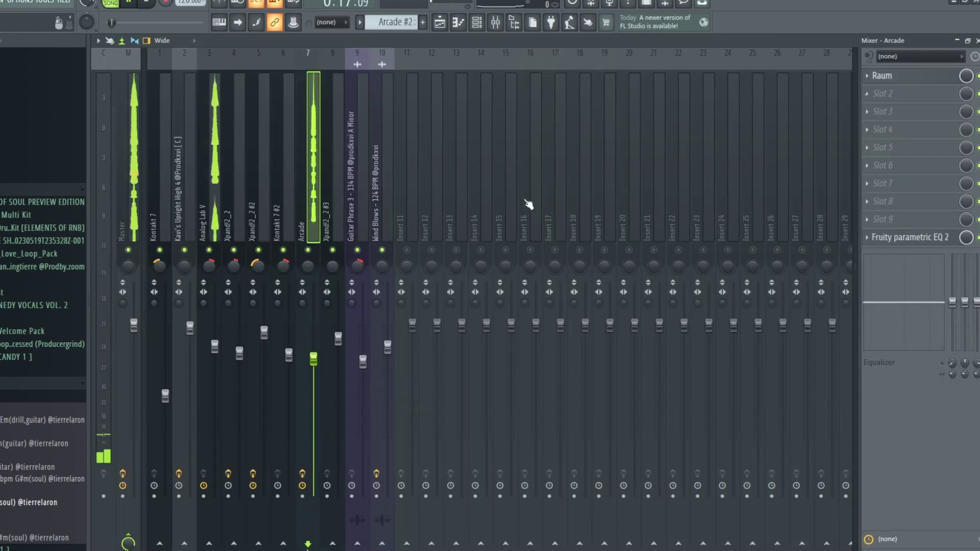
pyautogui.click(916, 238)
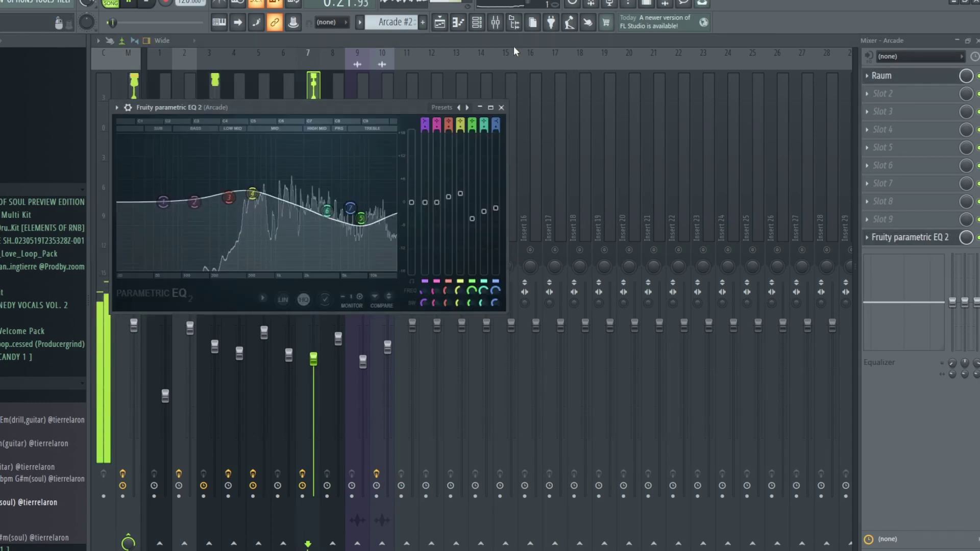
pyautogui.press('F5')
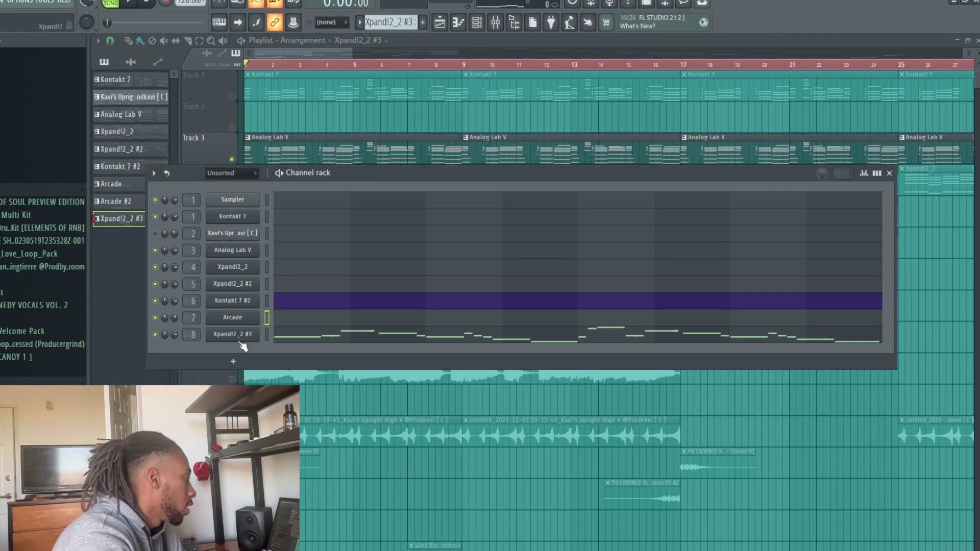
# View the Xpand!2_2 #3 instrument's Very Hard Finger Bass preset, close it, and open its bass line in the piano roll from bar 1.
pyautogui.click(238, 335)
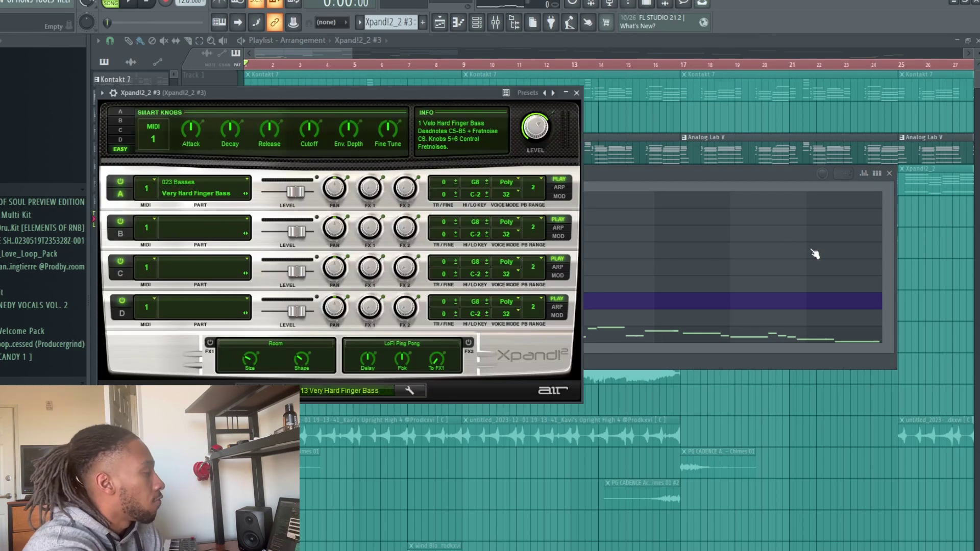
pyautogui.click(577, 94)
pyautogui.click(620, 343)
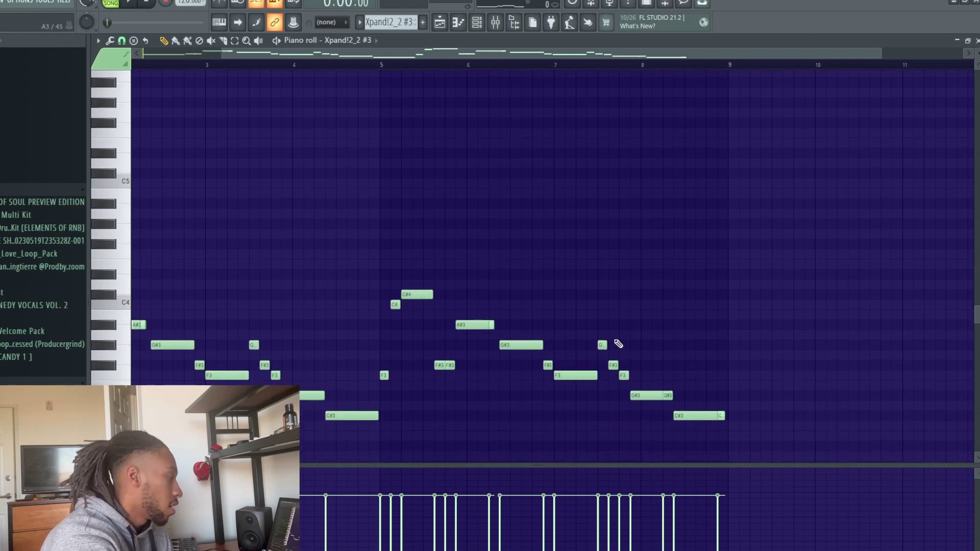
pyautogui.scroll(-1, 617, 346)
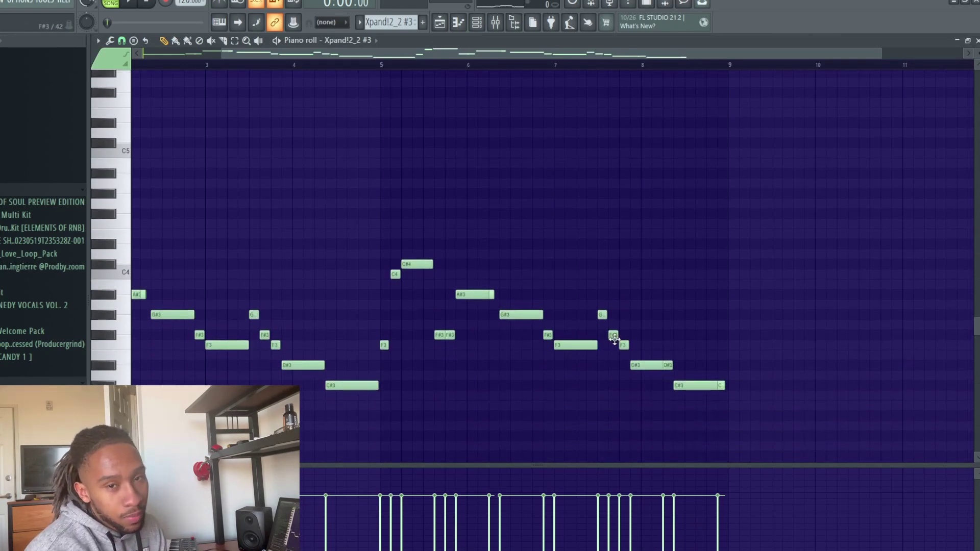
pyautogui.hscroll(-2, 255, 54)
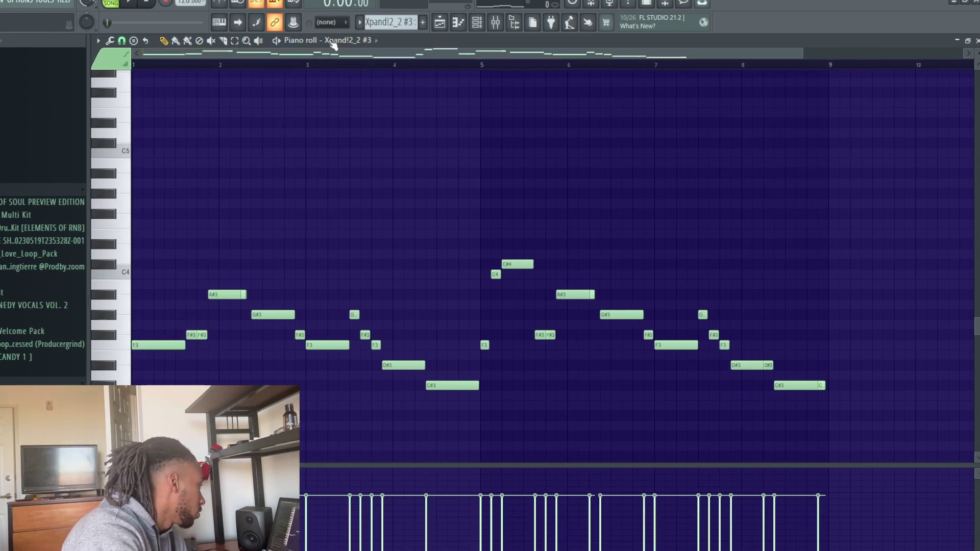
# Play the Xpand!2_2 #3 bass line through in the piano roll and stop it.
pyautogui.click(276, 40)
pyautogui.scroll(-2, 459, 314)
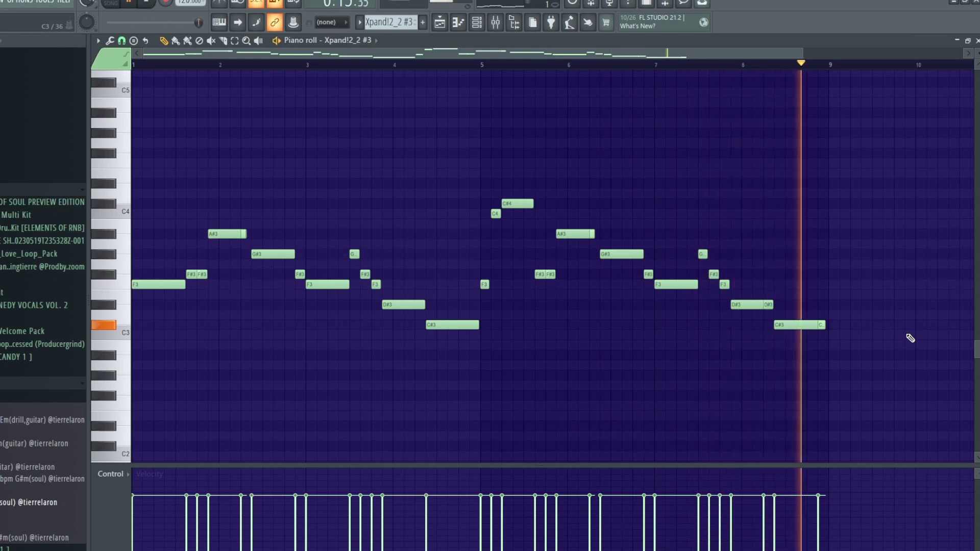
pyautogui.press('space')
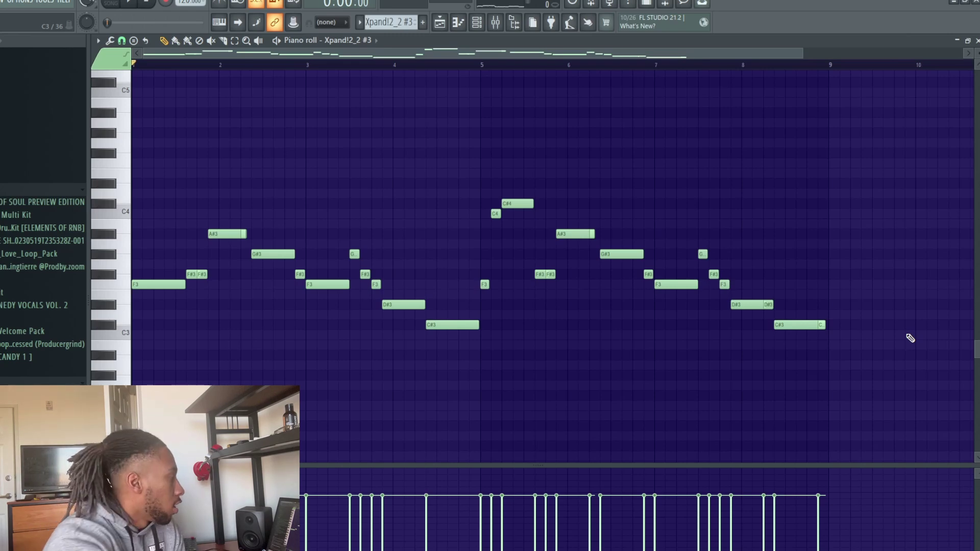
# Add a second F3 note over the end of the bass line's opening F3, shortened to finish where the first F#3 starts.
pyautogui.moveTo(801, 54); pyautogui.dragTo(524, 63)
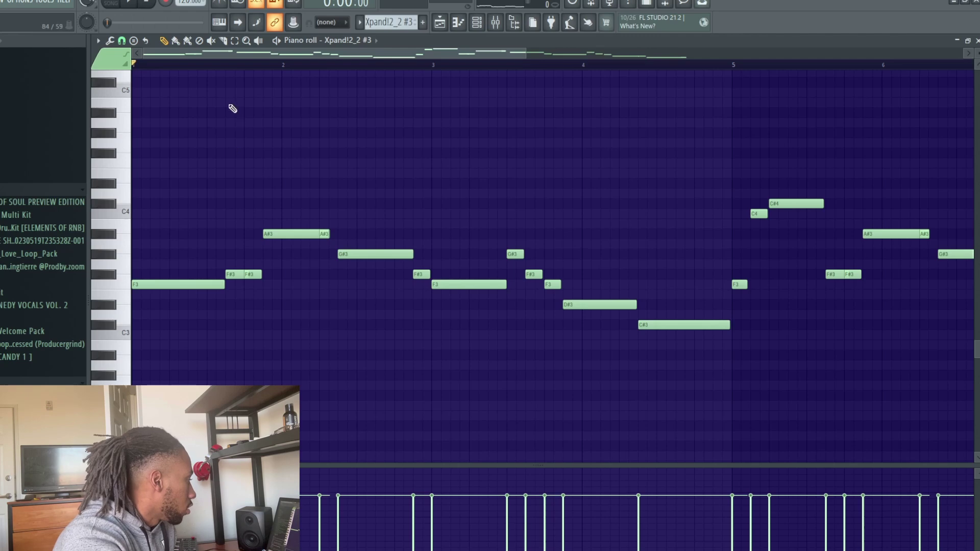
pyautogui.click(228, 65)
pyautogui.press('space')
pyautogui.press('space')
pyautogui.moveTo(189, 199)
pyautogui.mouseDown()
pyautogui.moveTo(187, 262)
pyautogui.moveTo(201, 286)
pyautogui.mouseUp()
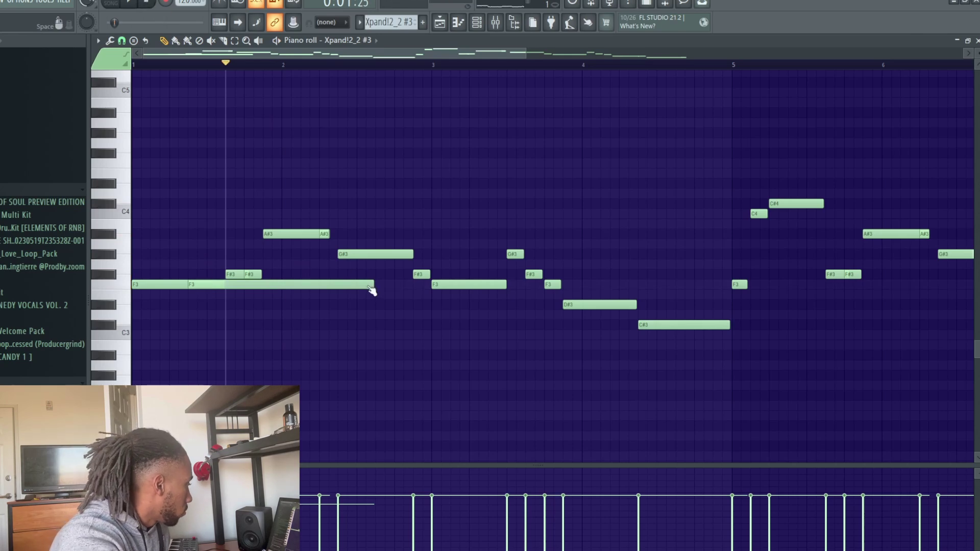
pyautogui.moveTo(373, 284); pyautogui.dragTo(218, 290)
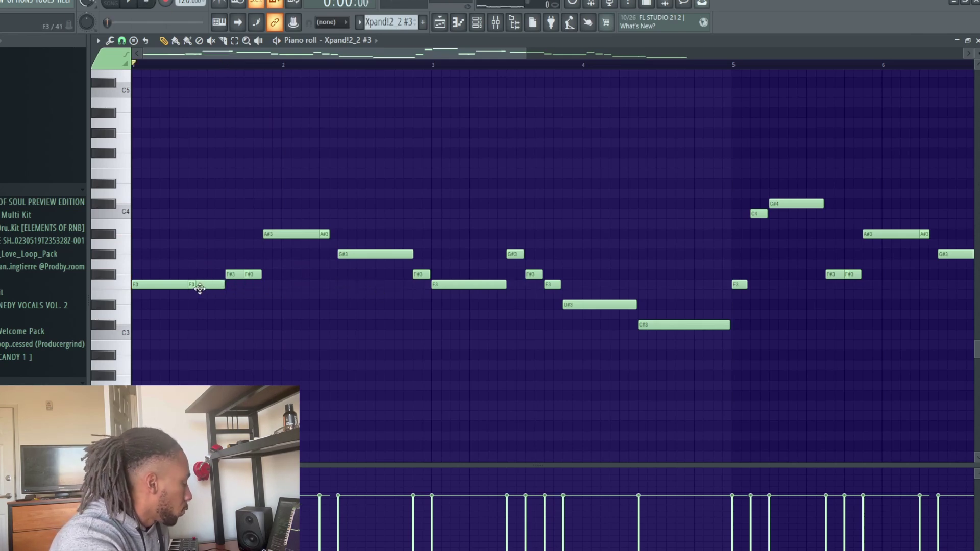
# Play the opening bar of the bass line repeatedly to hear the added F3 note leading into the F#3.
pyautogui.press('space')
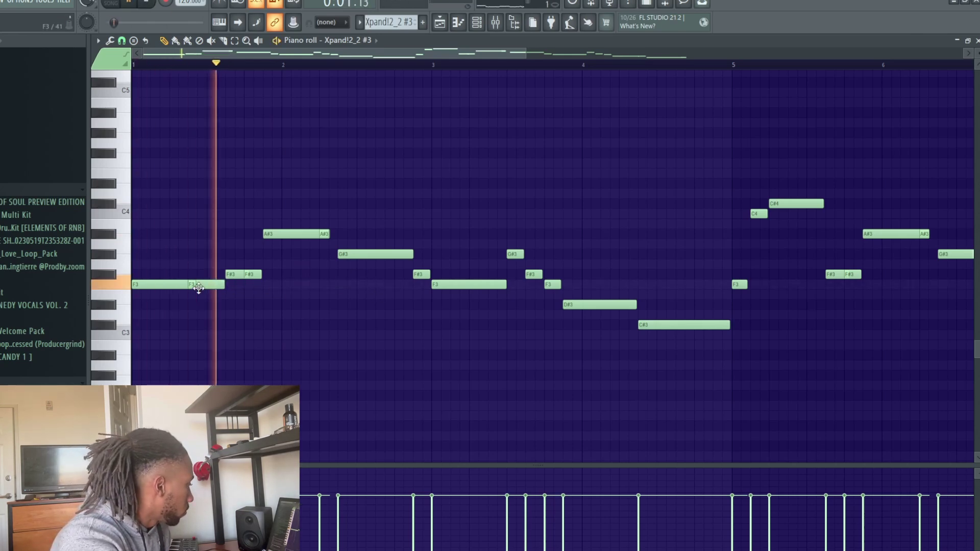
pyautogui.press('space')
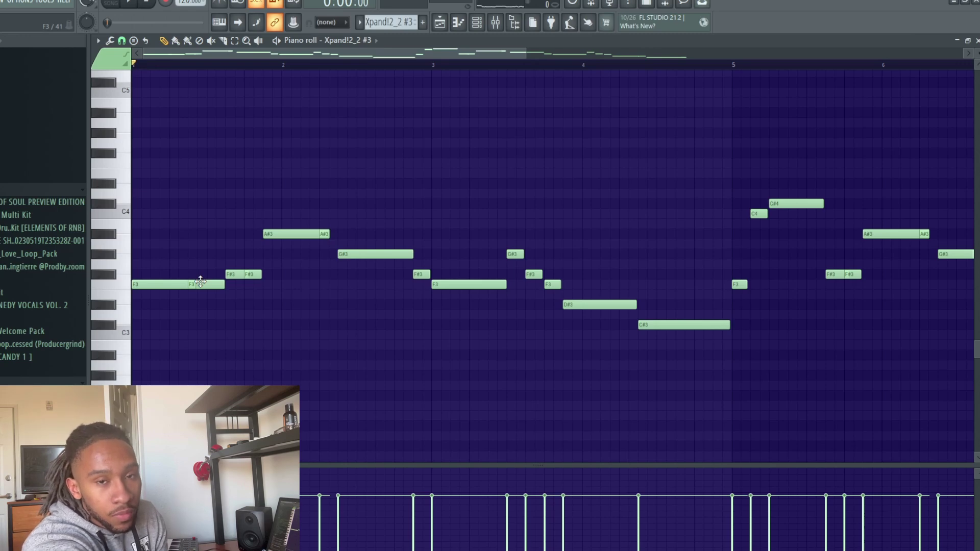
pyautogui.click(201, 282)
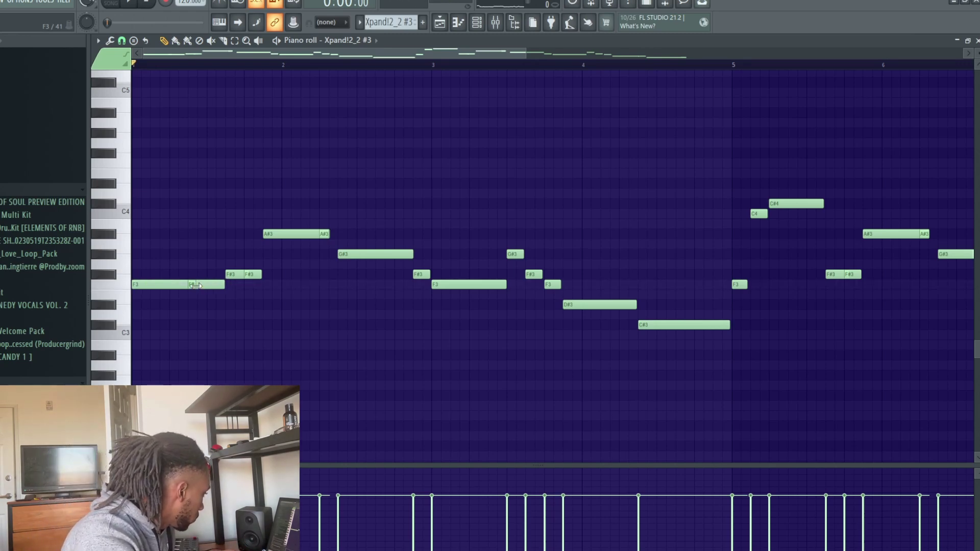
pyautogui.press('space')
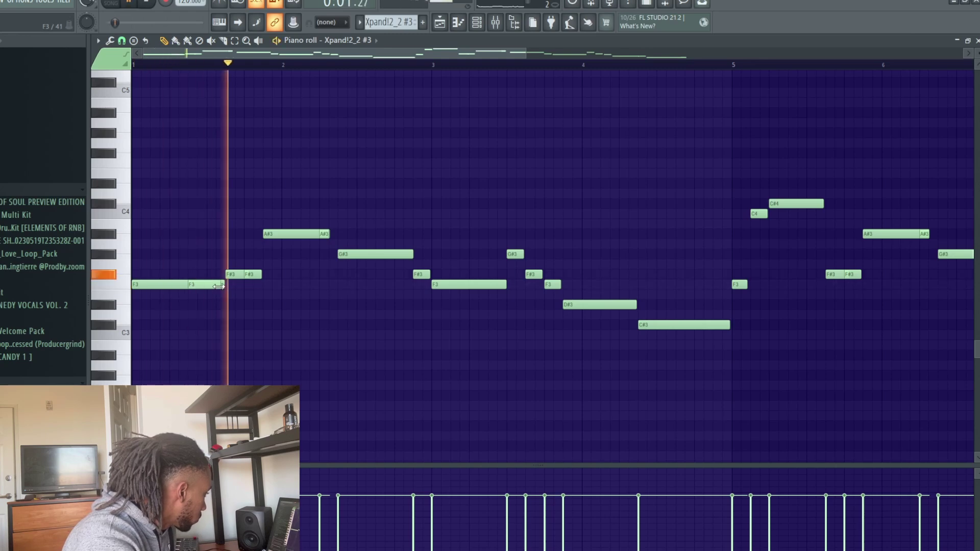
pyautogui.press('space')
pyautogui.press('space')
pyautogui.press('space')
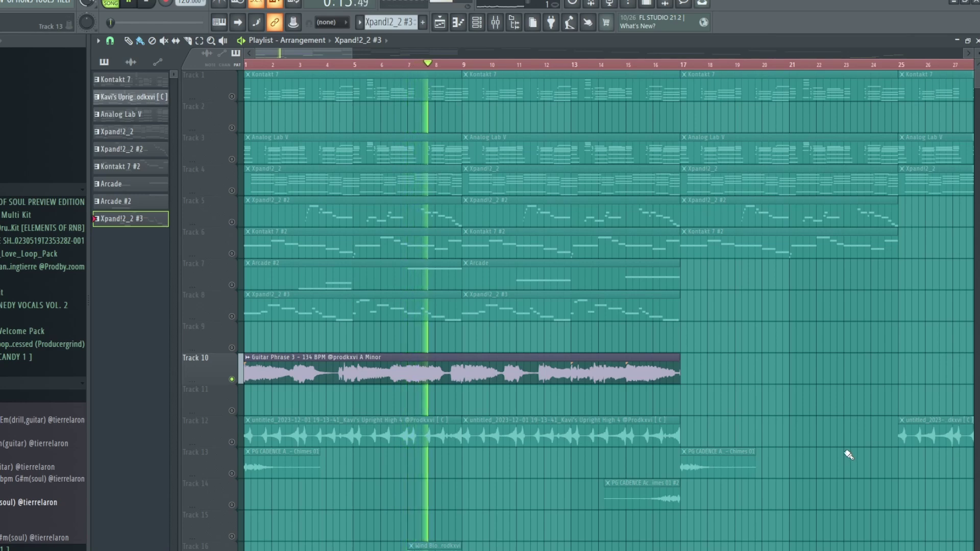
# Stop the guitar phrase playback and audition the soloed PG CADENCE Chimes 01 clips on Track 13 from bar 1.
pyautogui.click(148, 7)
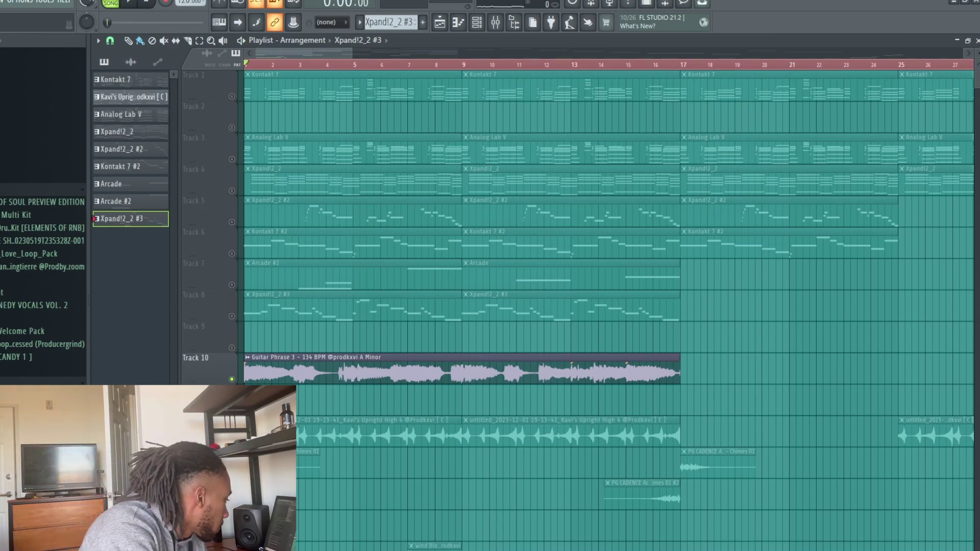
pyautogui.scroll(-4, 459, 462)
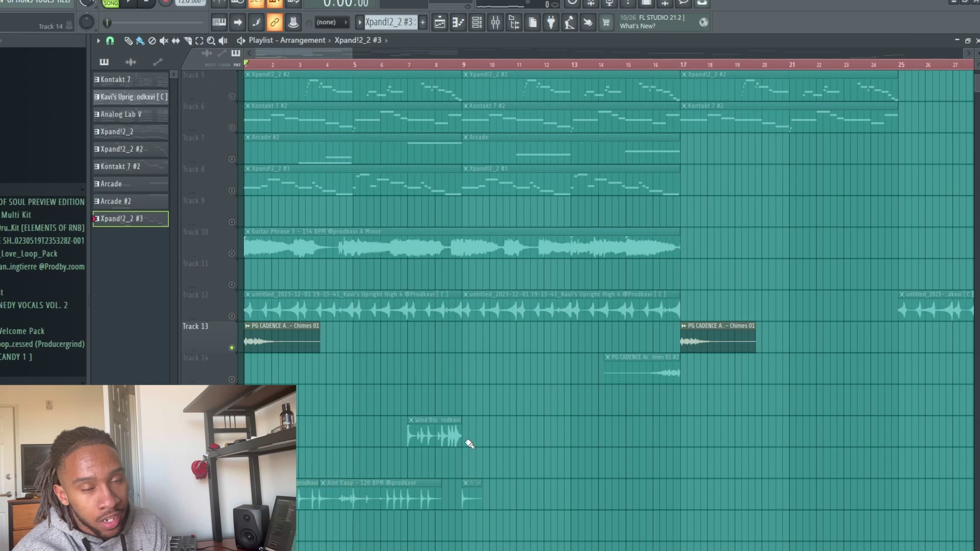
pyautogui.press('space')
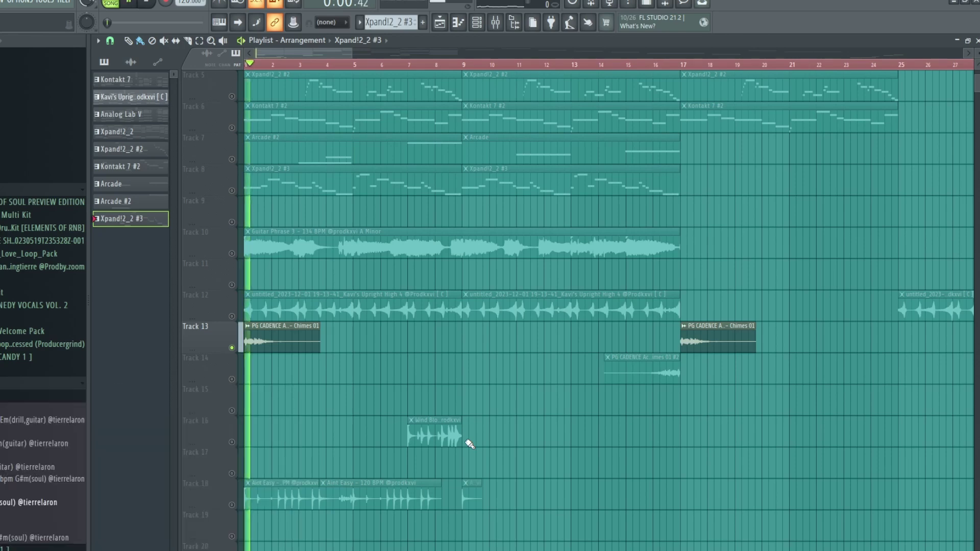
pyautogui.press('space')
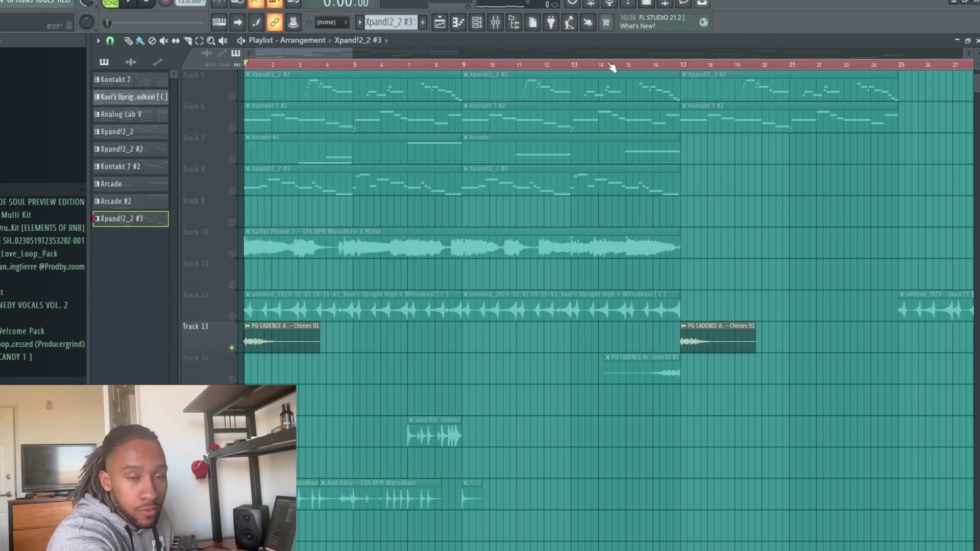
# Solo Track 14 and play its PG CADENCE chimes clip from about bar 14 up to bar 17.
pyautogui.click(237, 381)
pyautogui.press('space')
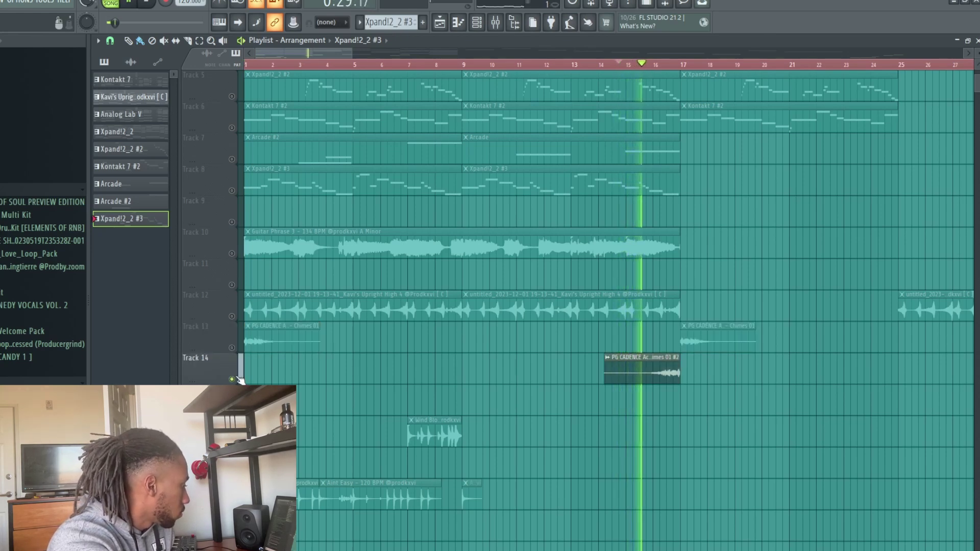
pyautogui.press('space')
# Unmute Tracks 16 and 18 alongside Track 14 and play their Wind Blows and Aint Easy audio clips.
pyautogui.click(381, 483)
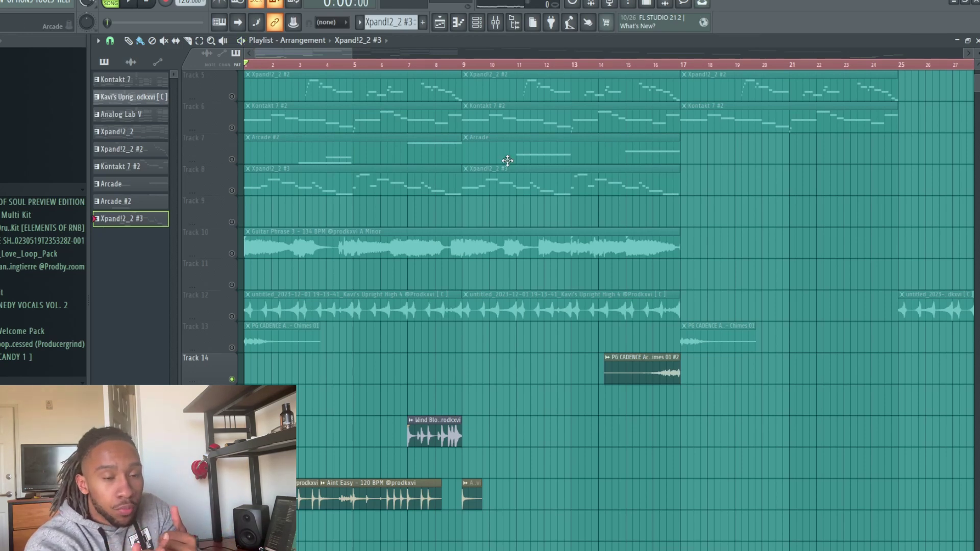
pyautogui.press('space')
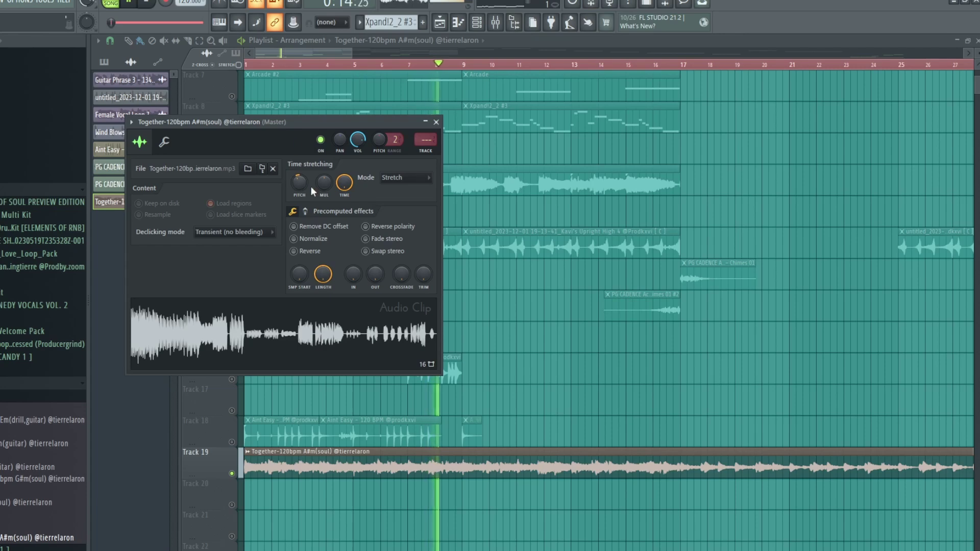
# Adjust the time-stretching pitch of the Together-120bpm A#m(soul) audio clip on Track 19 while auditioning it, and close its settings.
pyautogui.moveTo(301, 183); pyautogui.dragTo(296, 182)
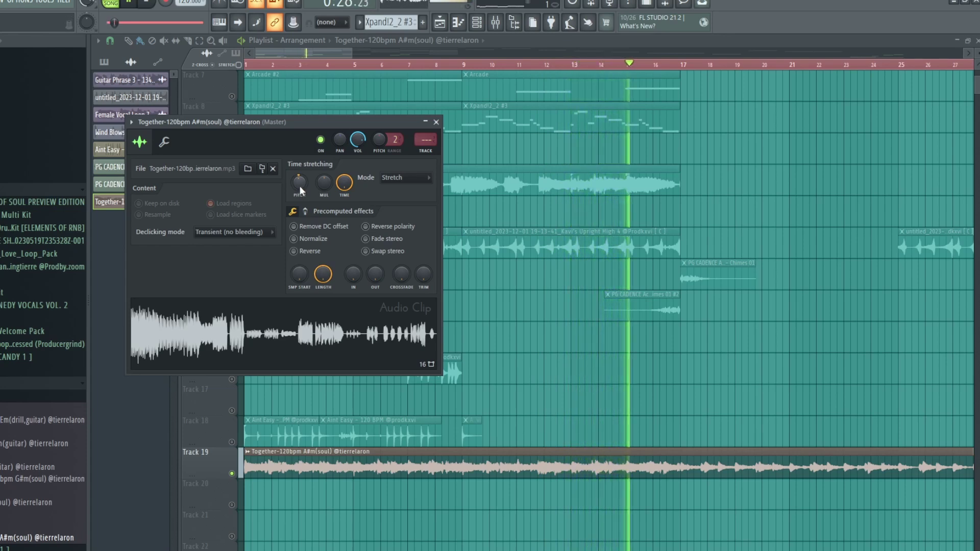
pyautogui.press('space')
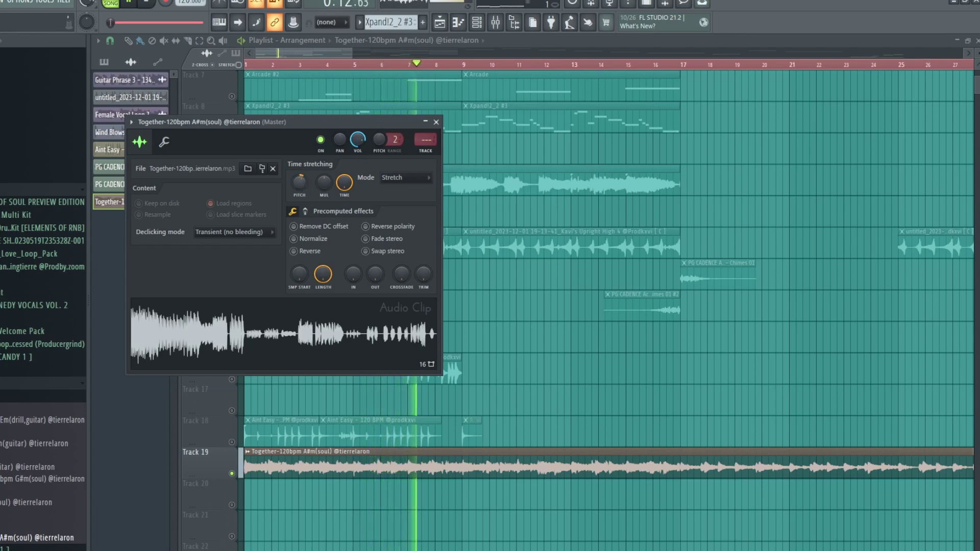
pyautogui.click(437, 122)
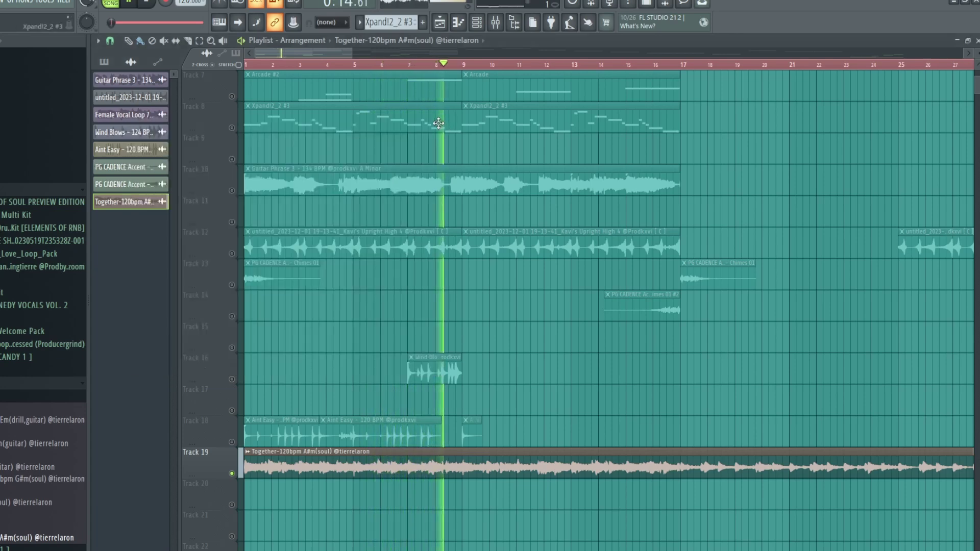